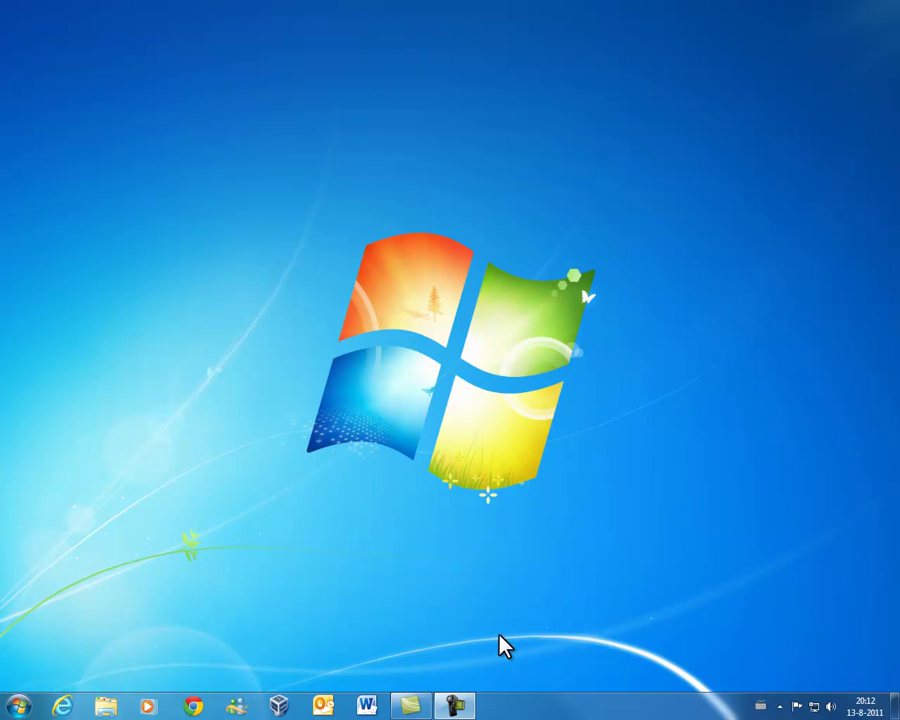
# Open Chrome and go to the mistyped address keepas.info
pyautogui.click(199, 704)
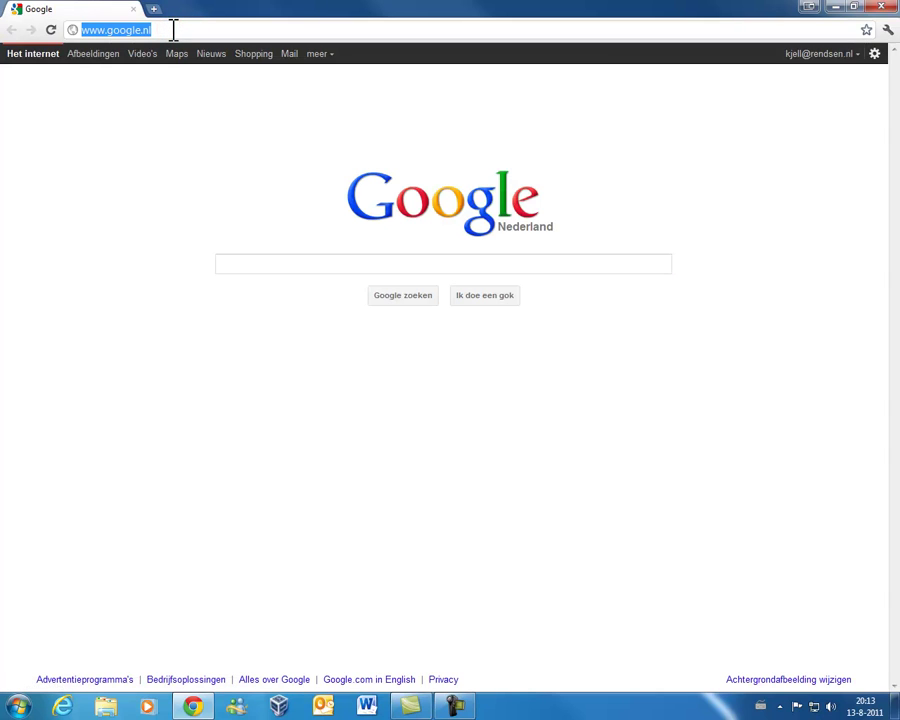
pyautogui.write('keepa')
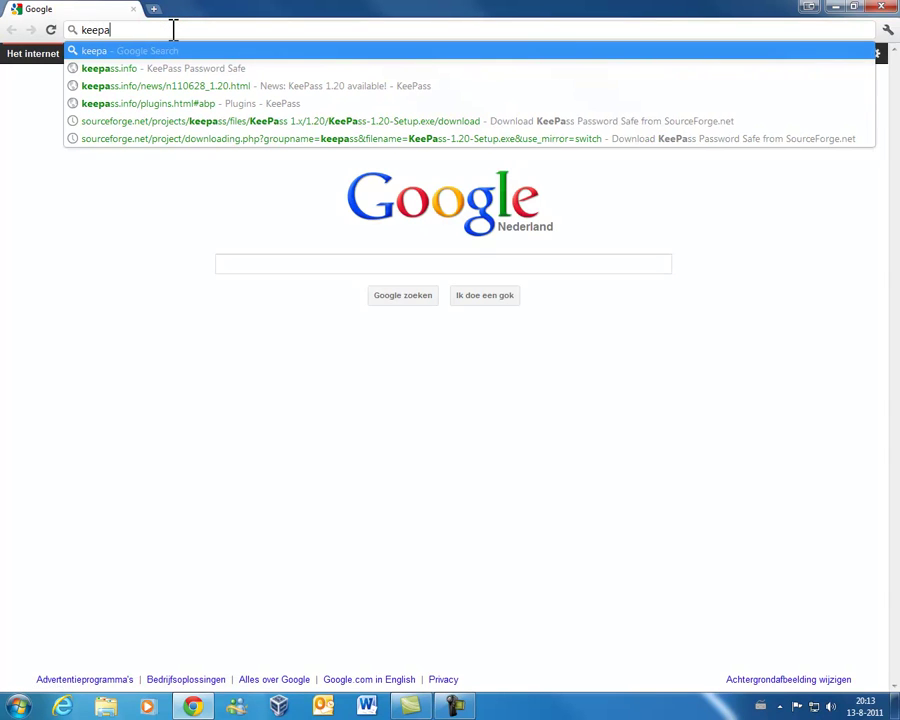
pyautogui.write('s.info')
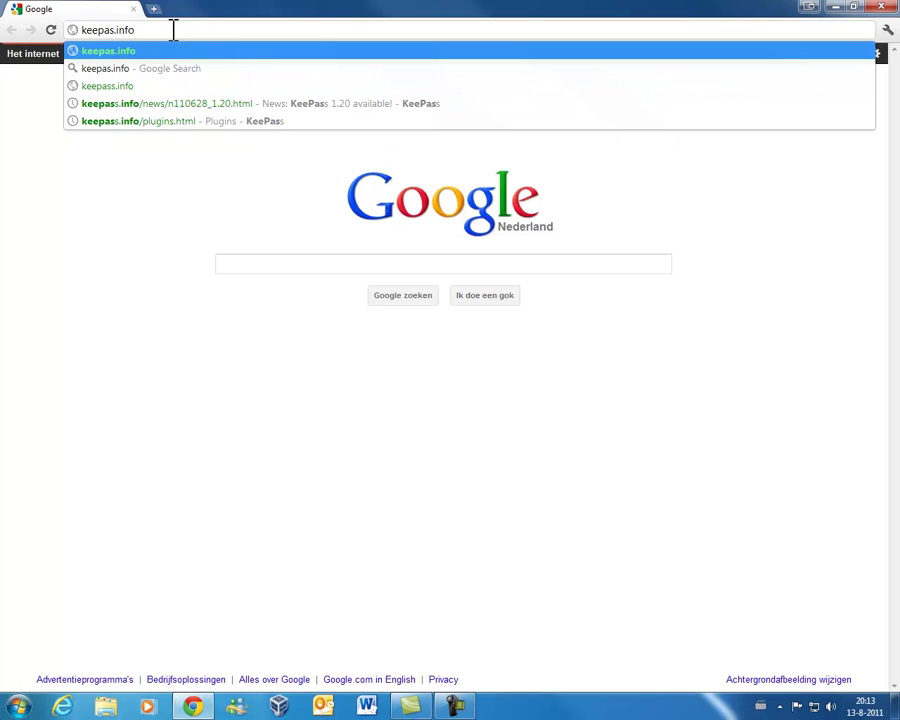
pyautogui.press('Return')
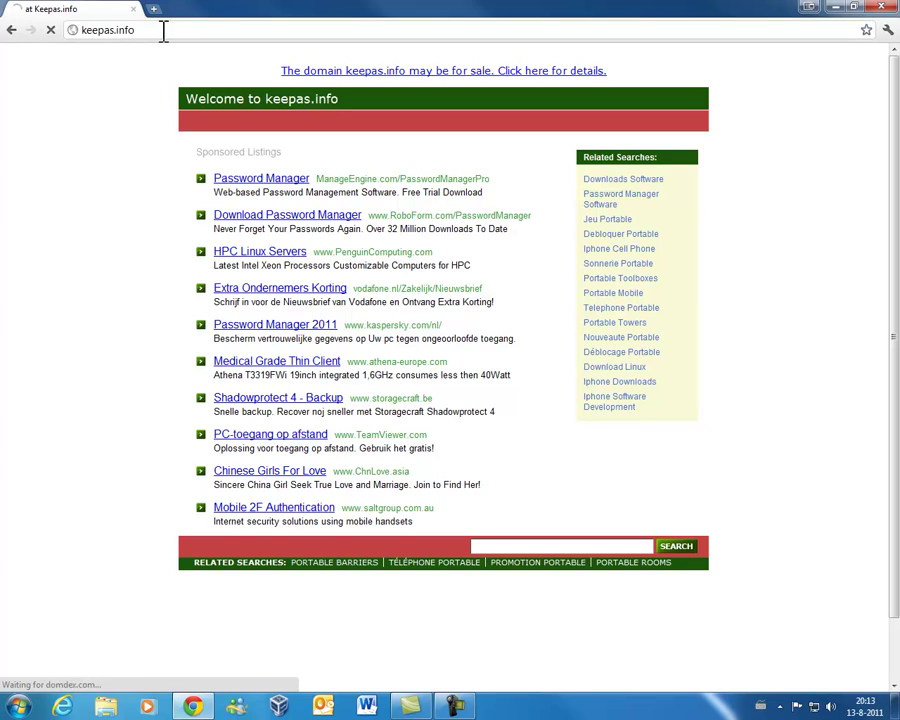
# Replace the address with 'keepass' and search Google for it
pyautogui.click(161, 29)
pyautogui.press('BackSpace')
pyautogui.rightClick(102, 30)
pyautogui.click(74, 27)
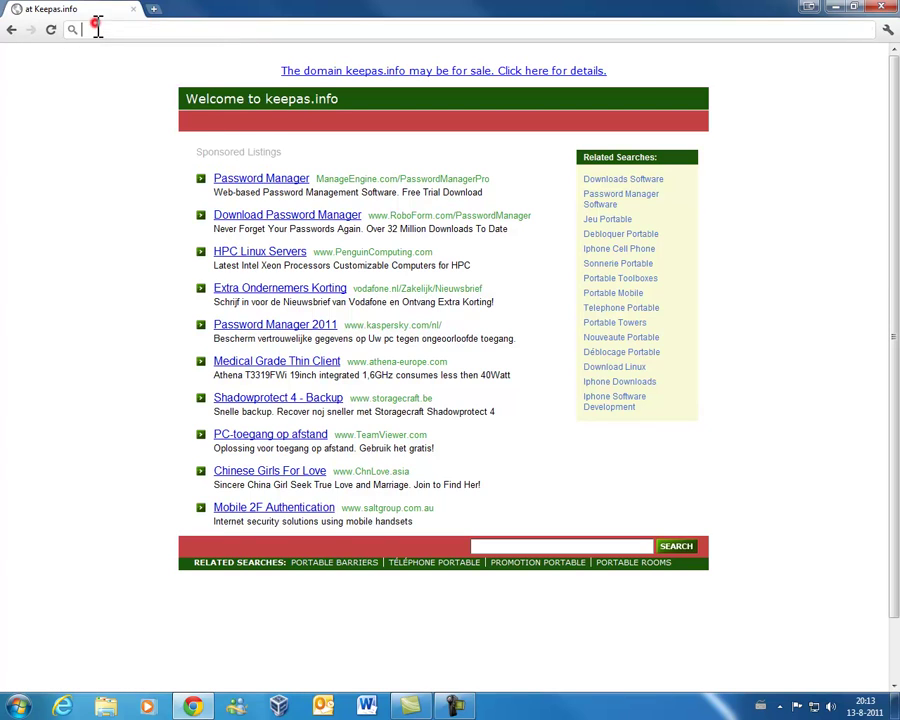
pyautogui.write('keepass')
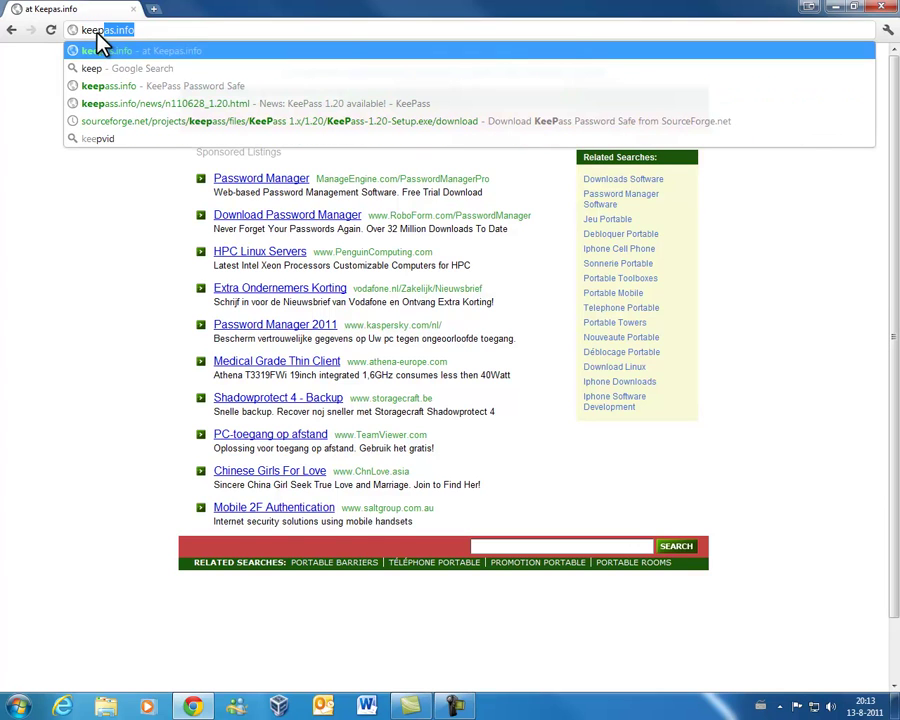
pyautogui.press('Return')
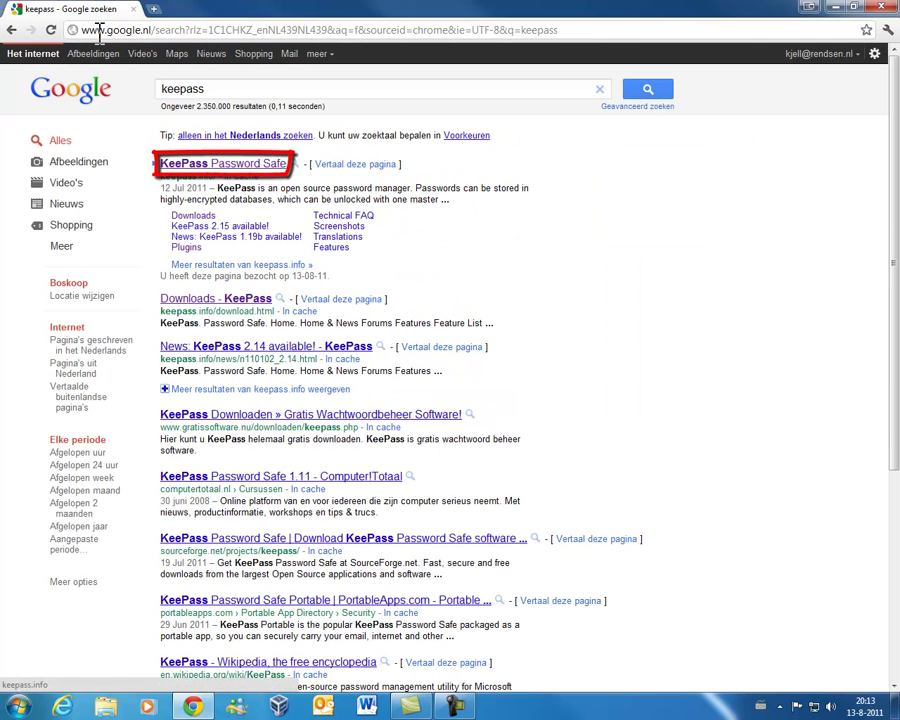
# Follow the KeePass Password Safe result and the KeePass 1.20 news link to the Downloads page
pyautogui.click(205, 175)
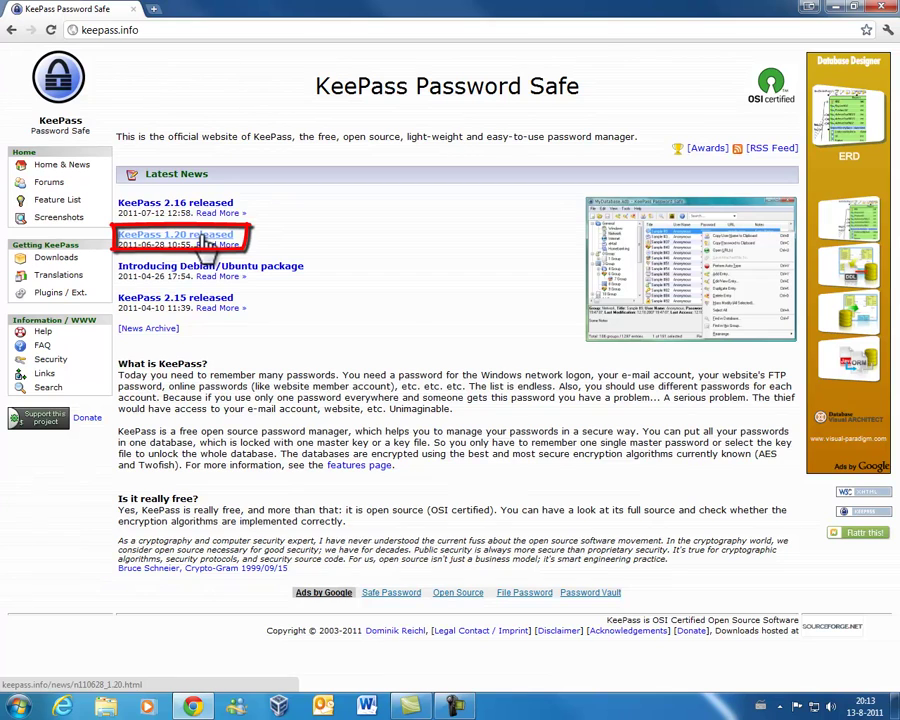
pyautogui.click(205, 241)
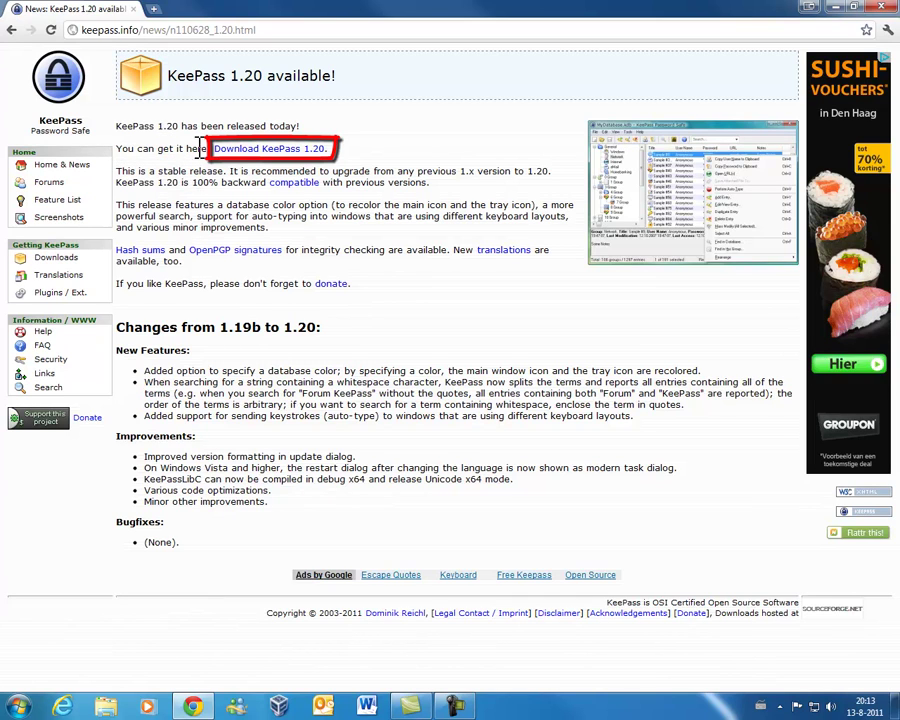
pyautogui.click(256, 152)
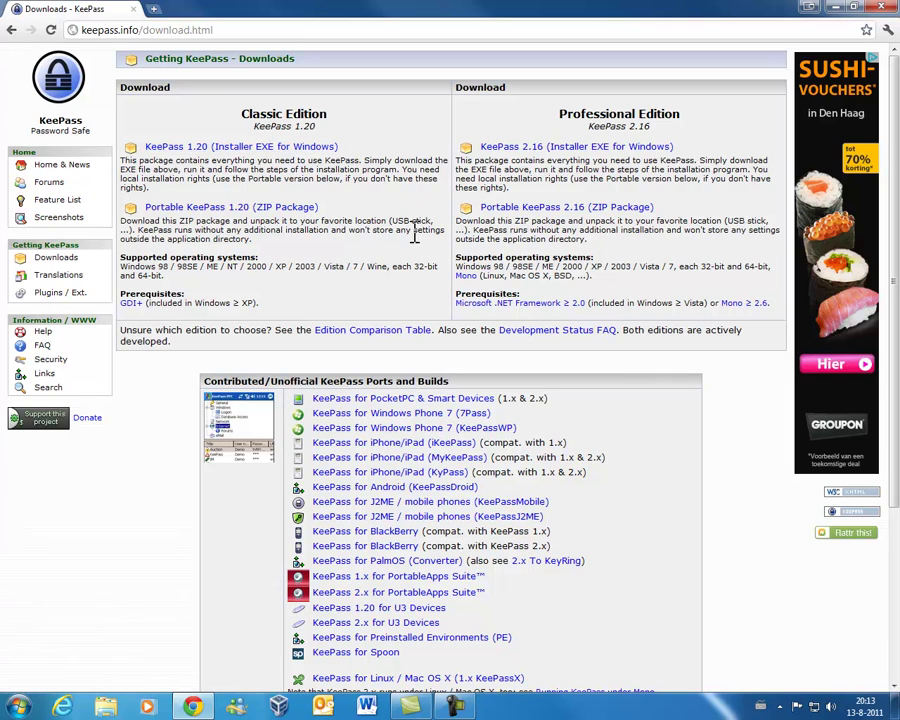
pyautogui.scroll(-3, 330, 230)
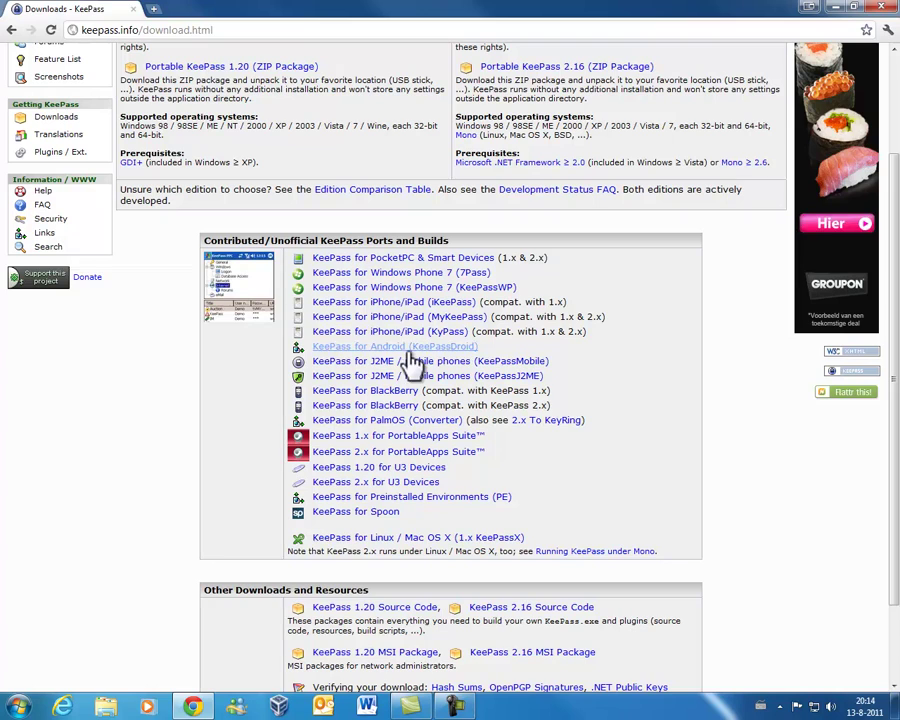
pyautogui.scroll(2, 408, 452)
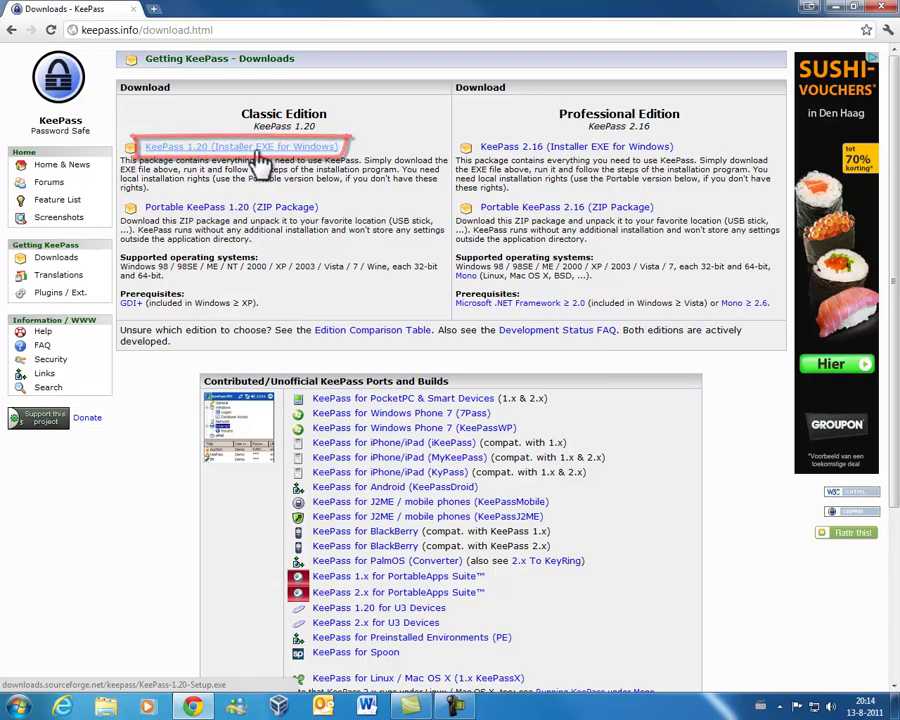
# Save KeePass-1.20-Setup.exe, then cancel the security warning when opening it
pyautogui.click(287, 160)
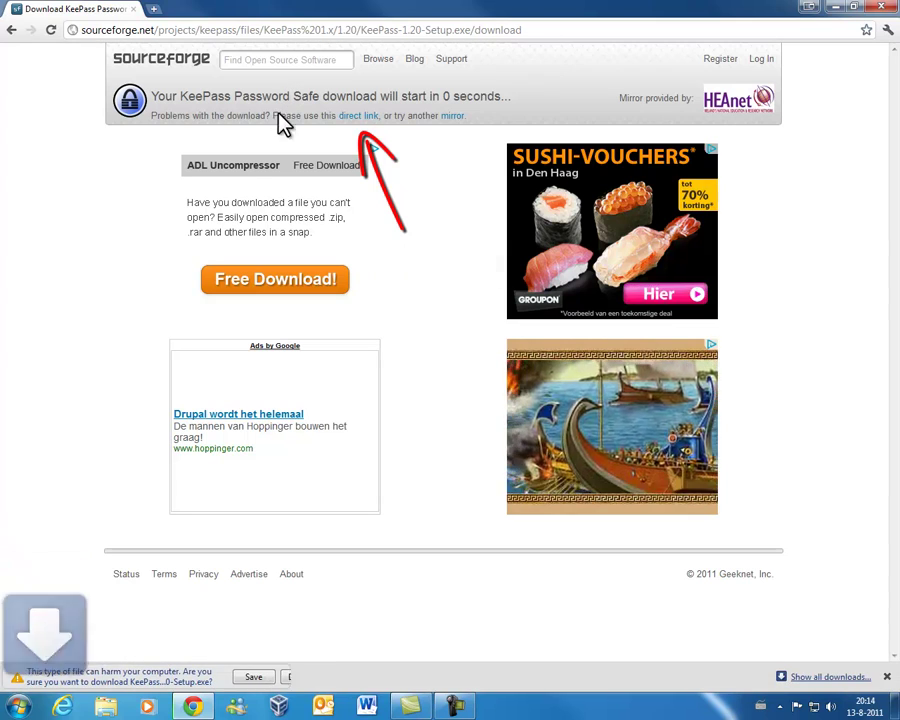
pyautogui.click(254, 677)
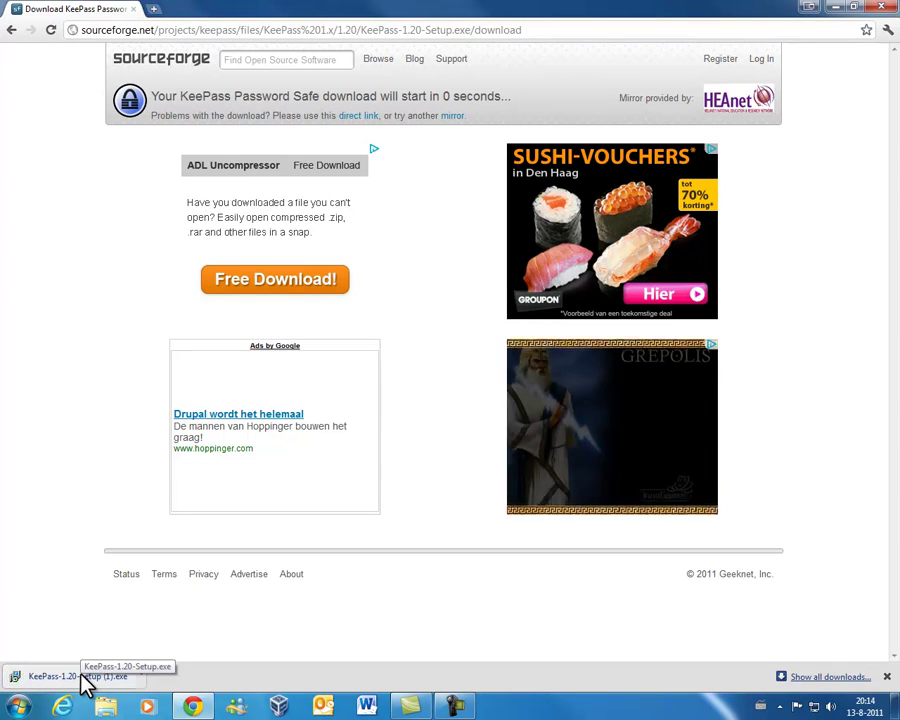
pyautogui.click(84, 676)
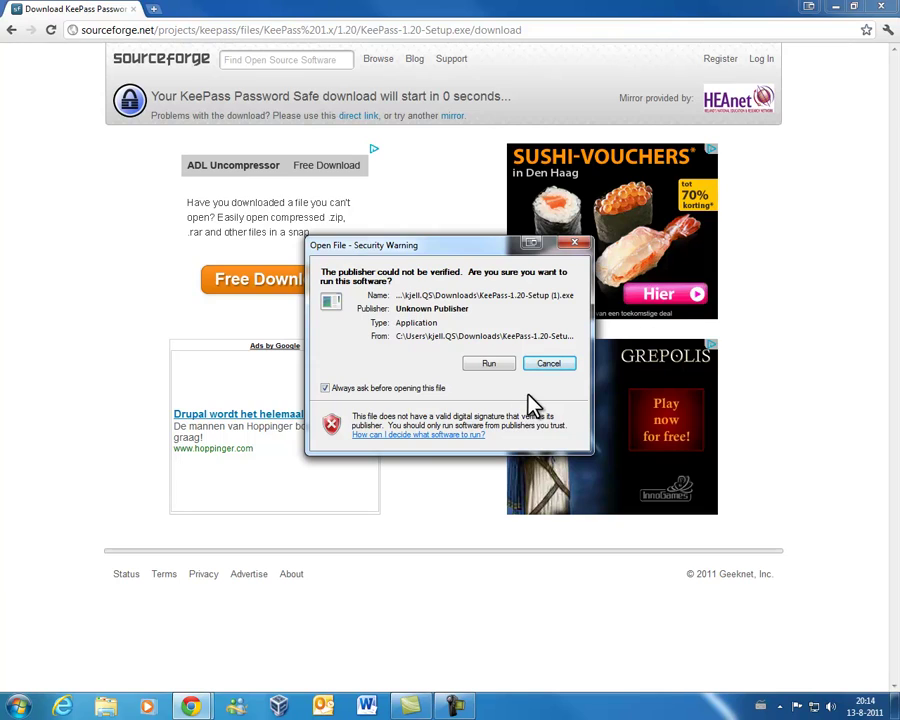
pyautogui.click(549, 365)
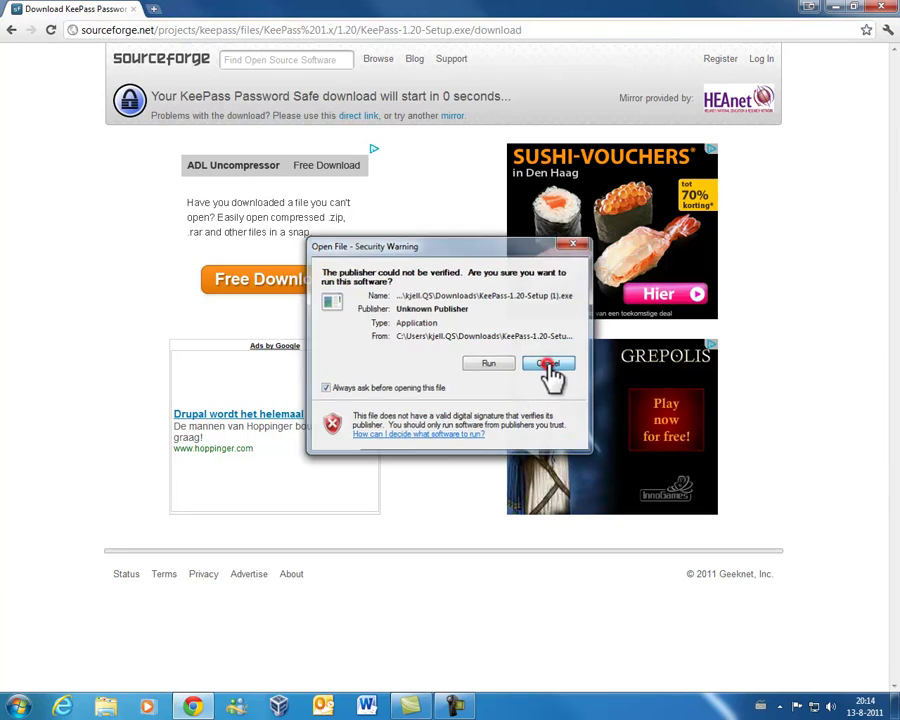
# Close Chrome, launch KeePass from its desktop shortcut and reposition its window
pyautogui.click(880, 9)
pyautogui.moveTo(693, 211); pyautogui.dragTo(503, 232)
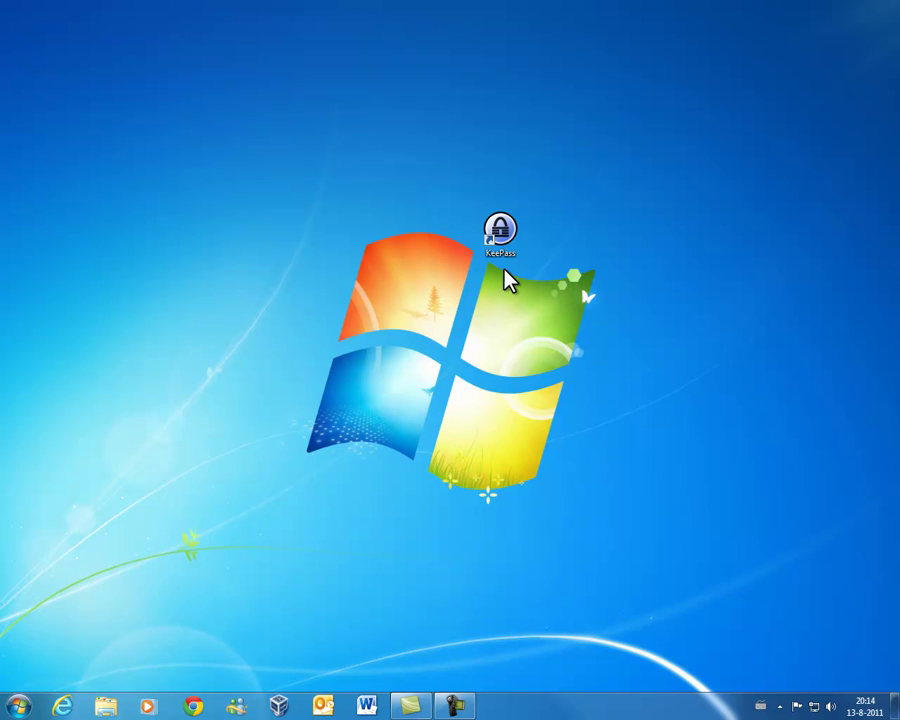
pyautogui.doubleClick(497, 238)
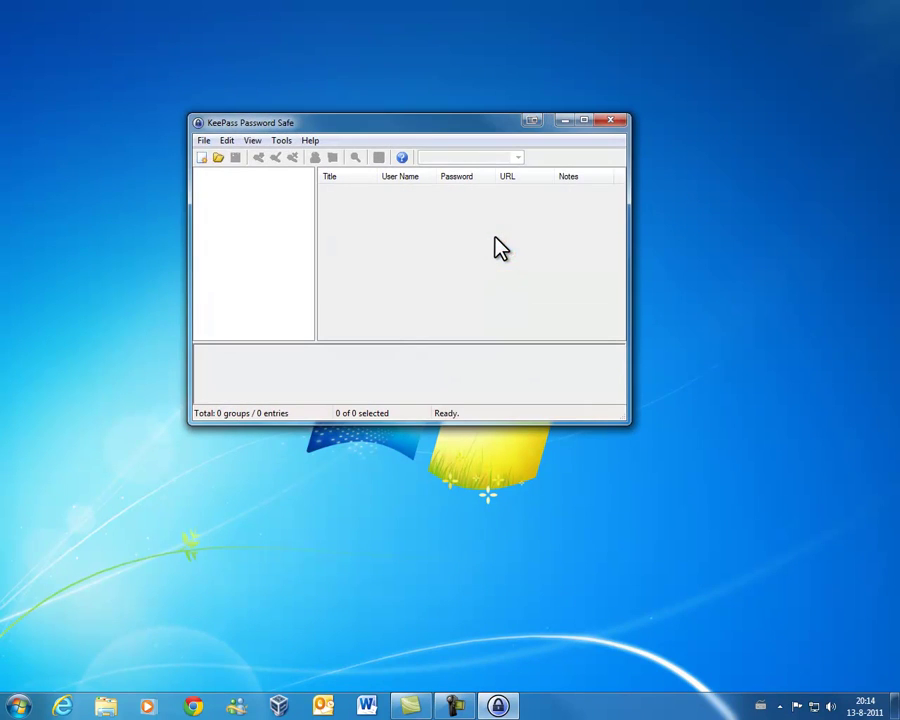
pyautogui.moveTo(422, 138); pyautogui.dragTo(473, 160)
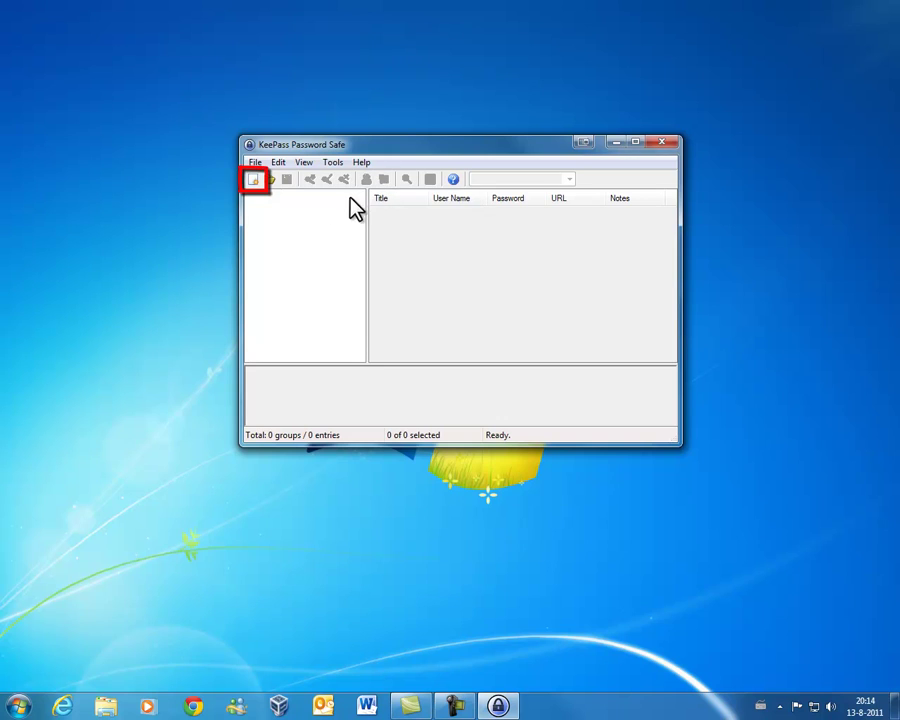
pyautogui.click(255, 163)
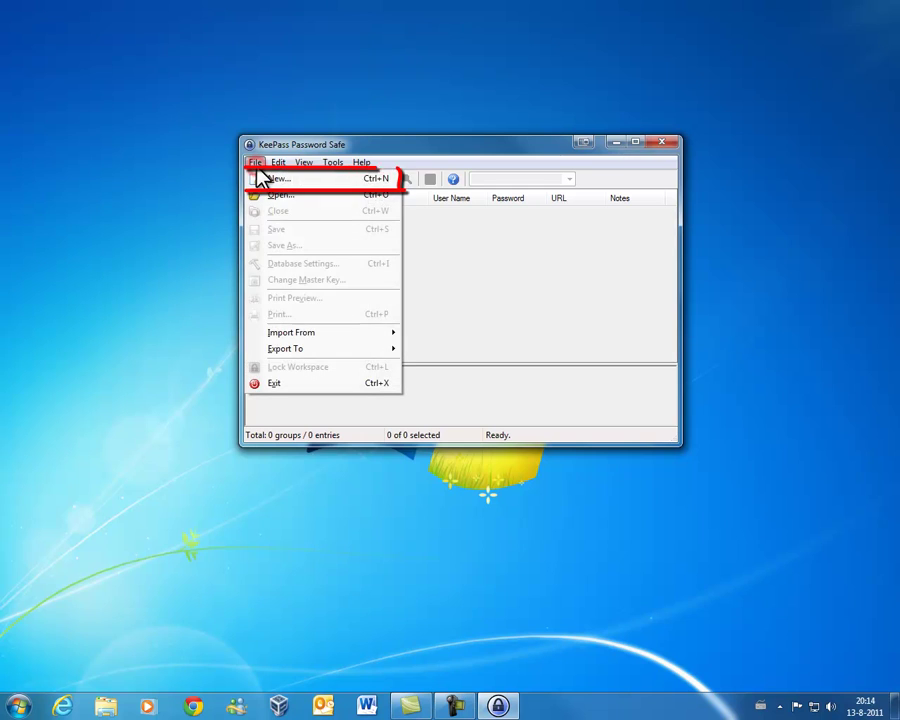
# Create a new database, entering and repeating a master password without any key file
pyautogui.click(265, 179)
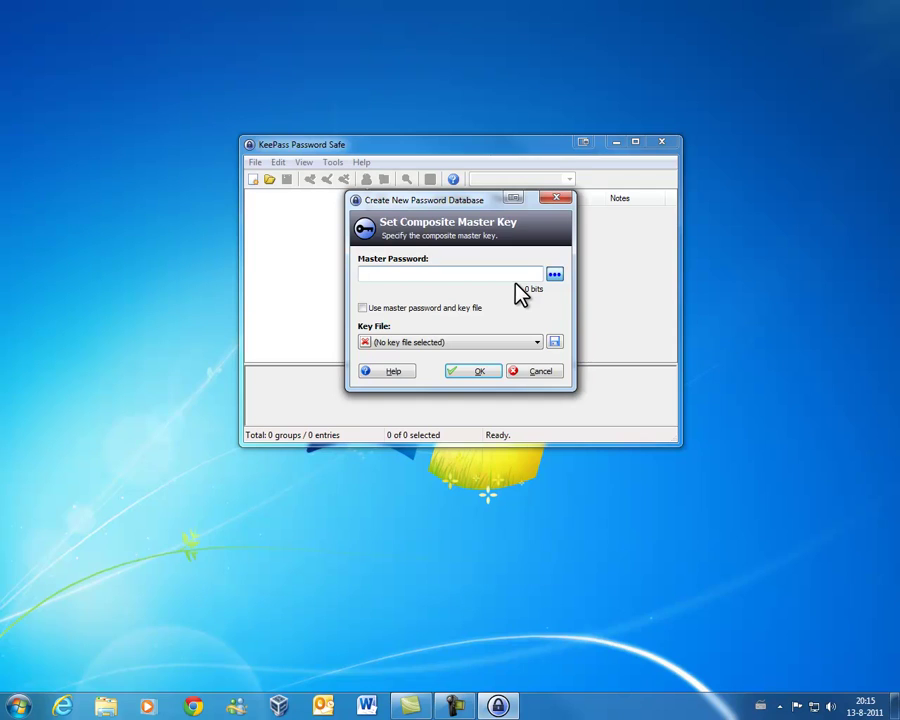
pyautogui.click(552, 275)
pyautogui.click(519, 276)
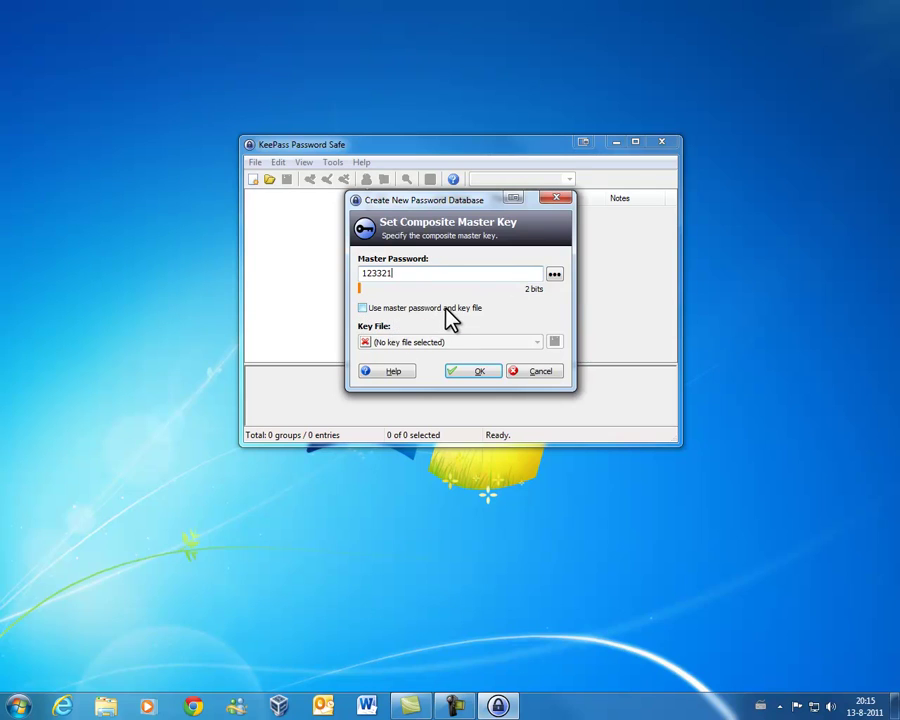
pyautogui.click(536, 343)
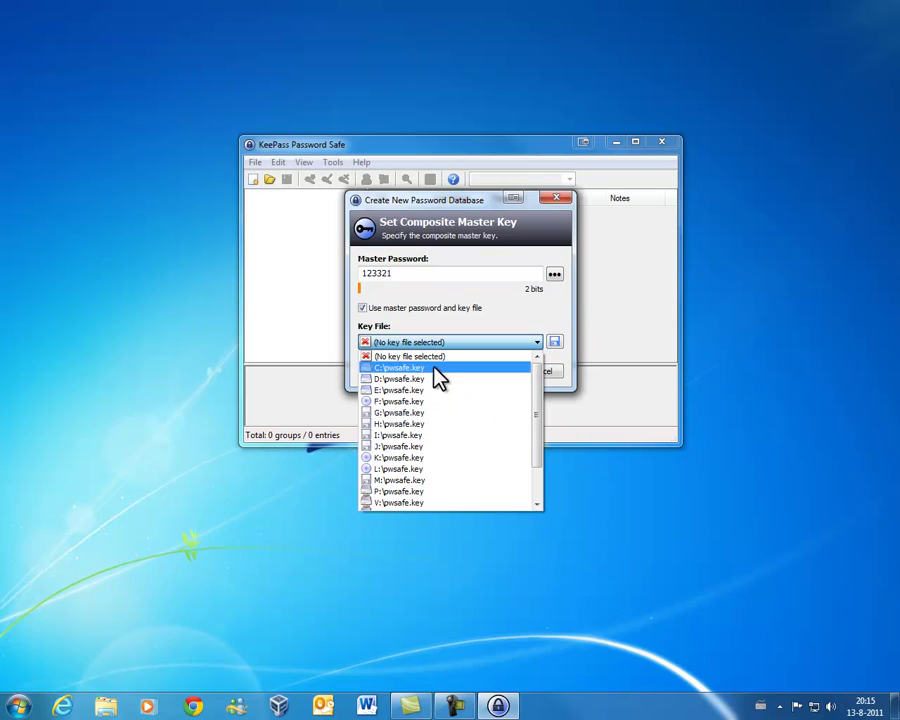
pyautogui.click(536, 343)
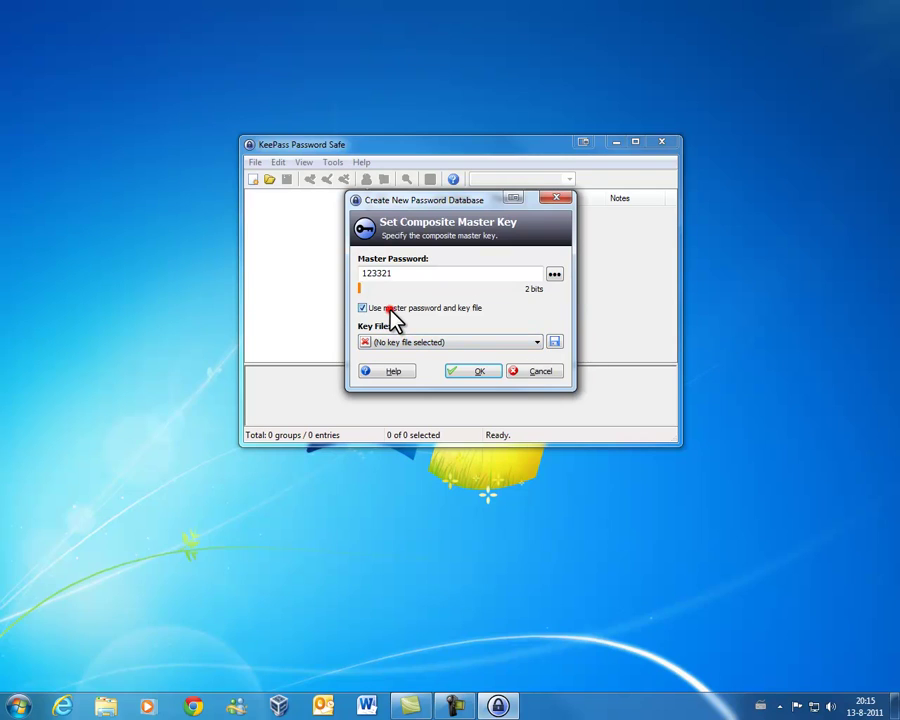
pyautogui.click(474, 371)
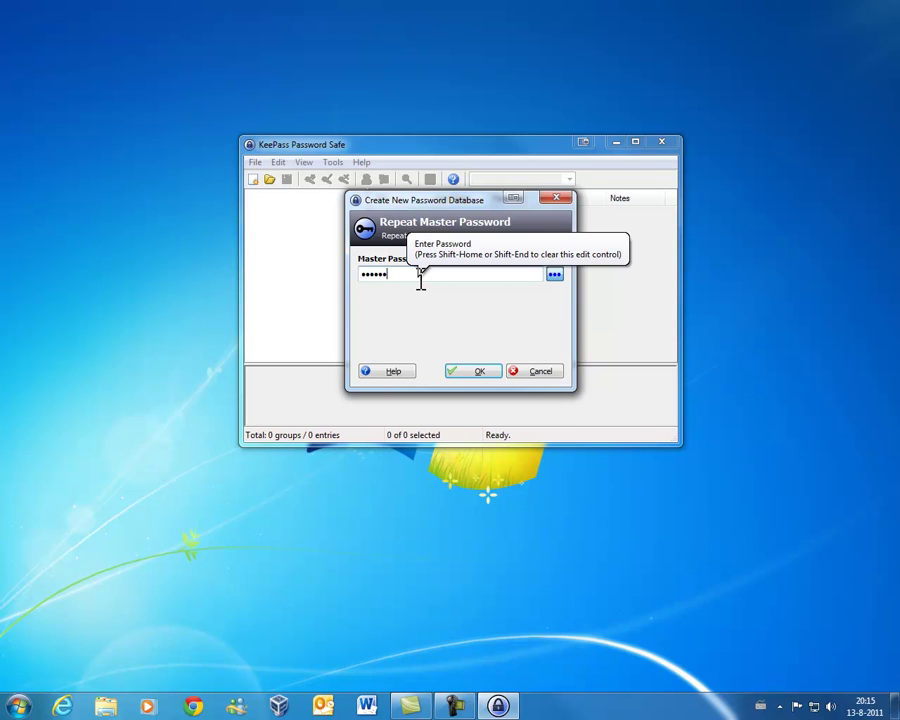
pyautogui.click(471, 369)
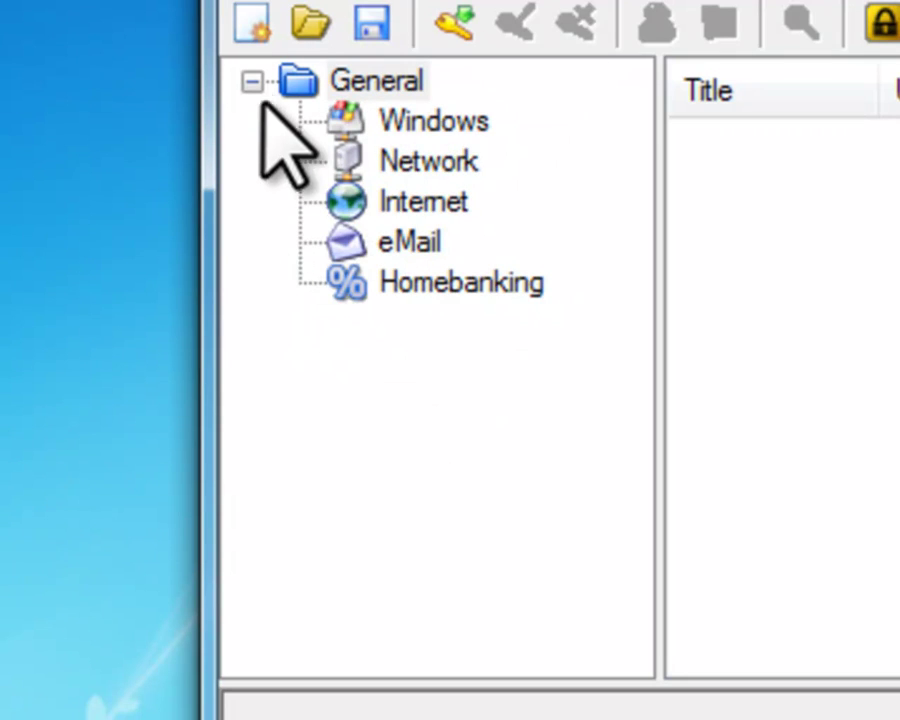
# Browse the Windows, Network, Internet, eMail and Homebanking groups, leaving Internet selected
pyautogui.click(433, 124)
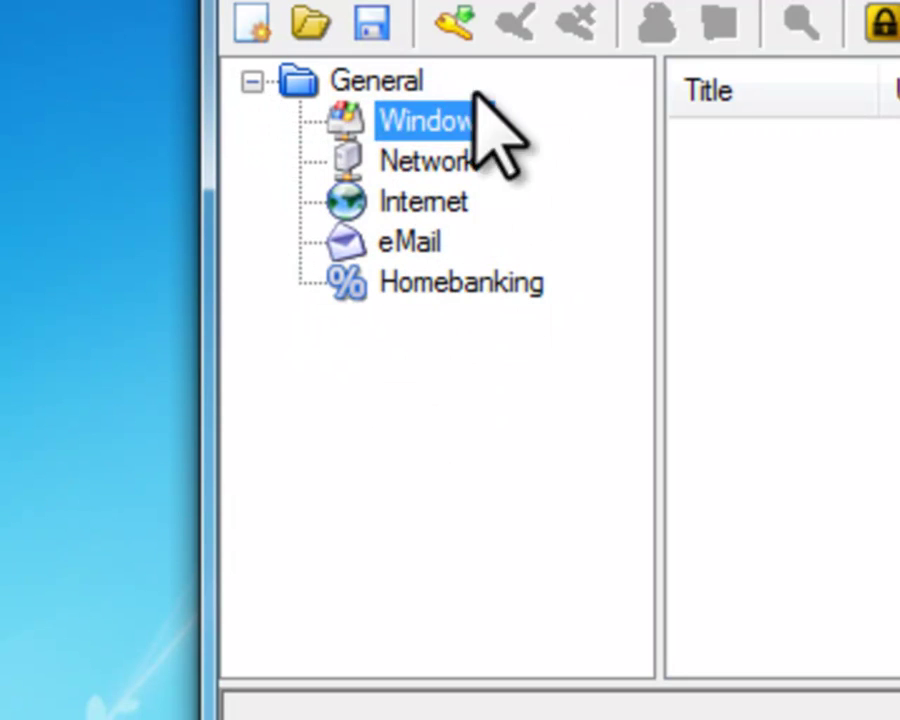
pyautogui.click(442, 160)
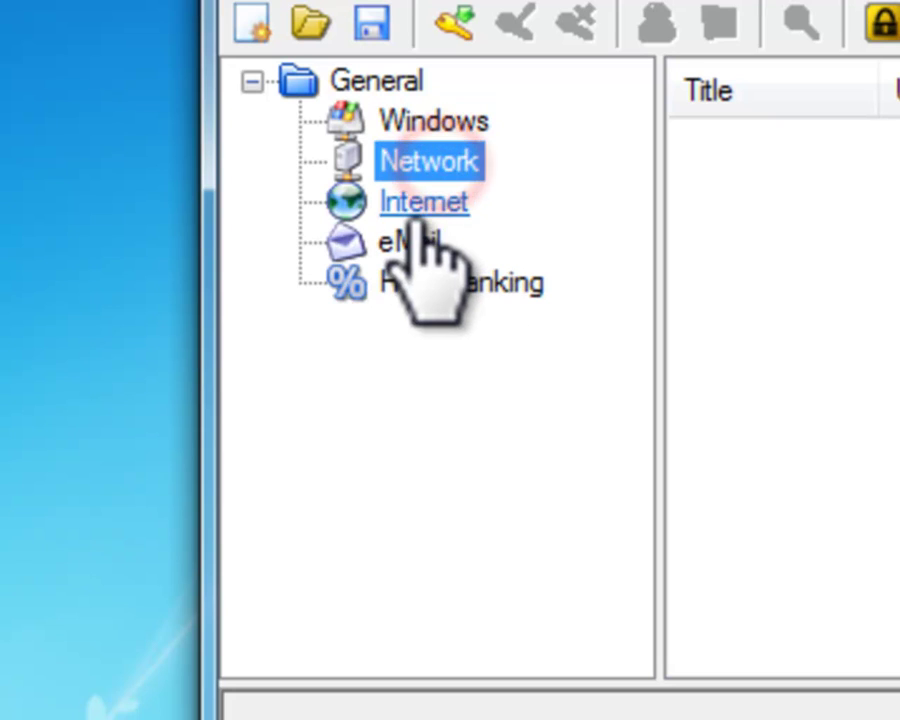
pyautogui.click(408, 203)
pyautogui.click(408, 241)
pyautogui.click(472, 288)
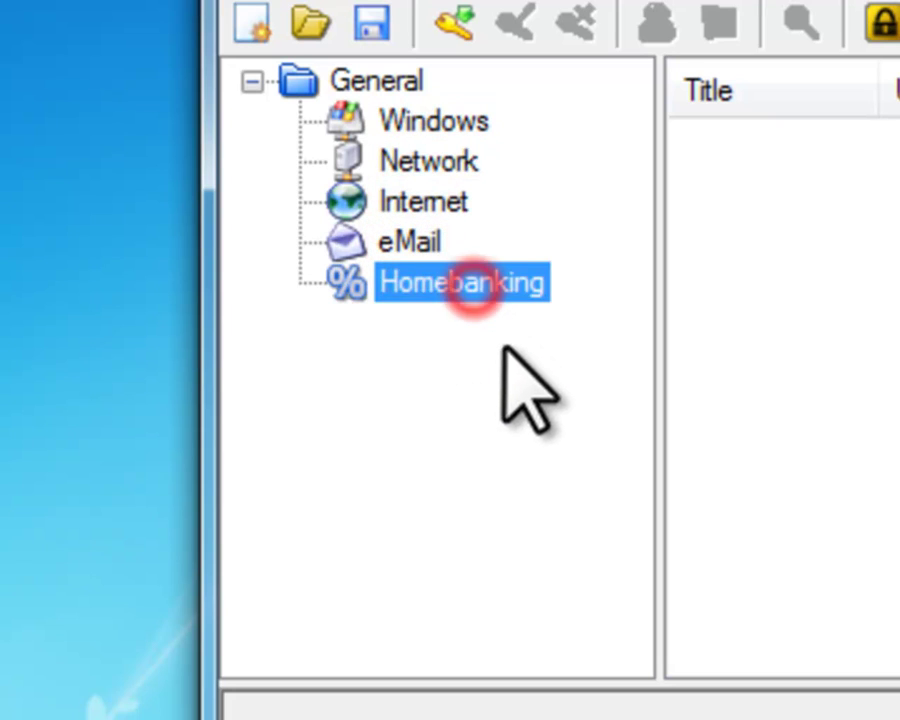
pyautogui.click(434, 235)
pyautogui.click(436, 205)
pyautogui.click(394, 195)
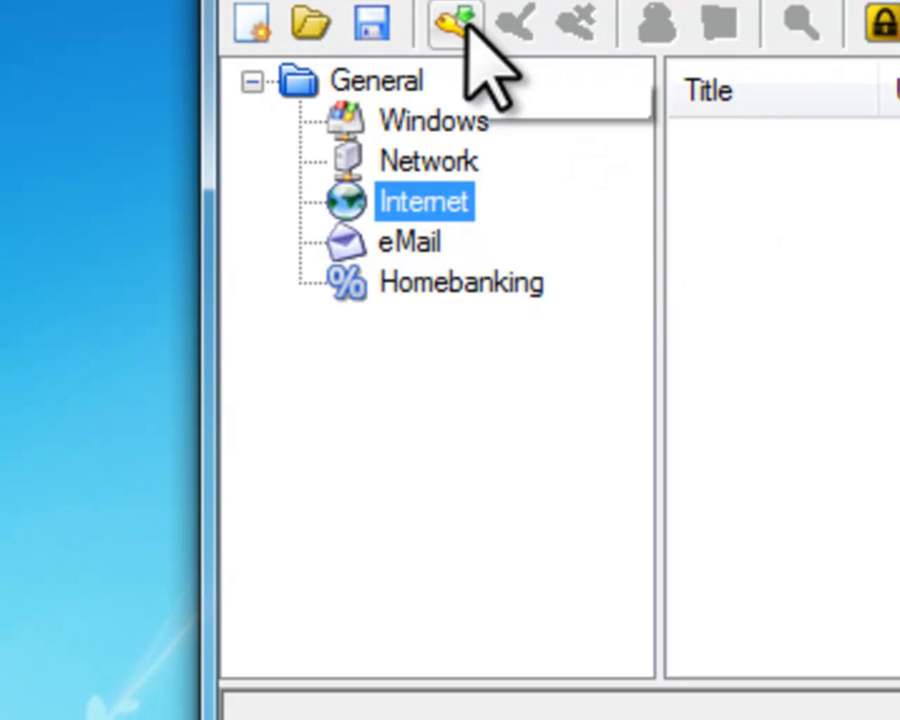
pyautogui.click(266, 2)
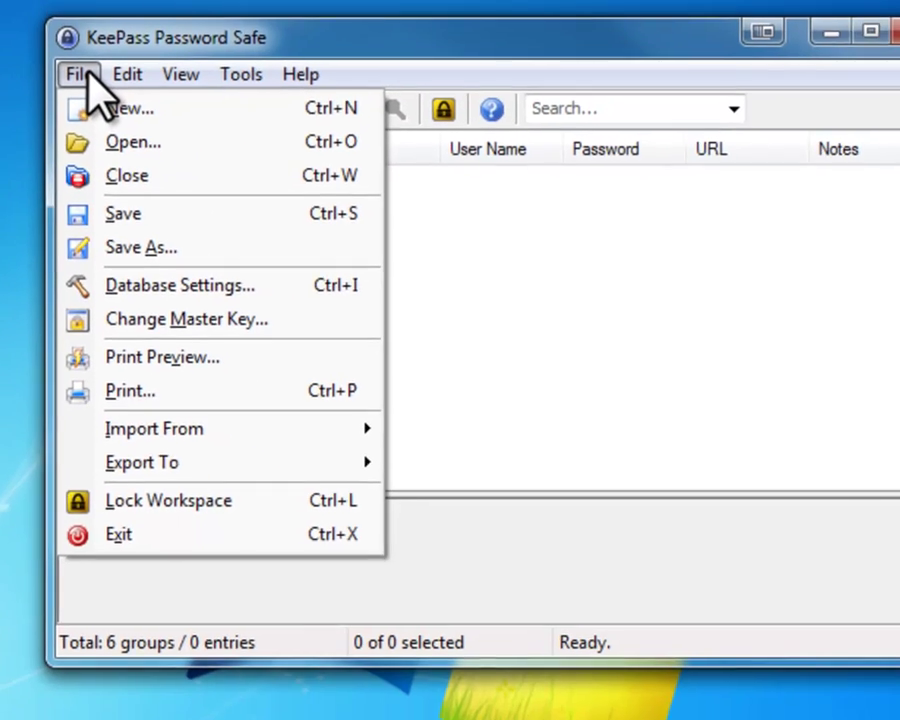
pyautogui.click(84, 75)
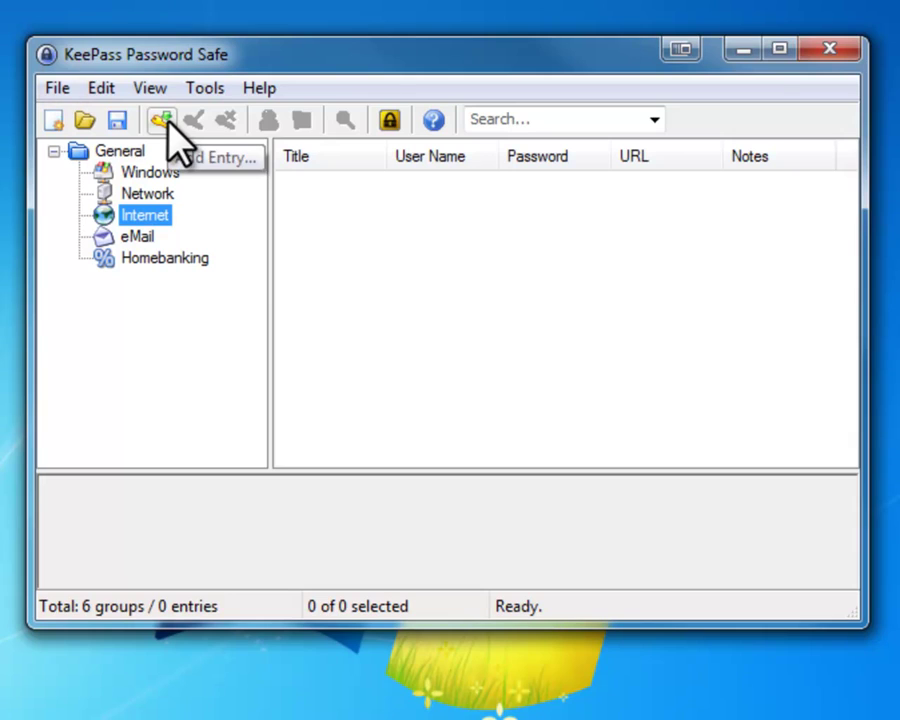
# Start a new Internet entry and clear the generated password from both password fields
pyautogui.click(163, 120)
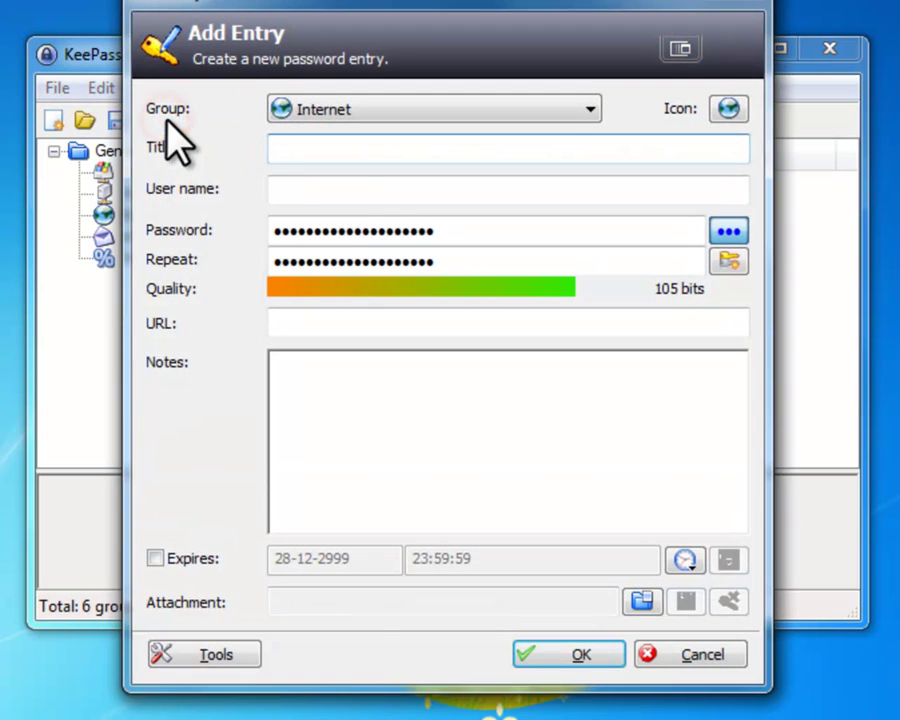
pyautogui.click(728, 232)
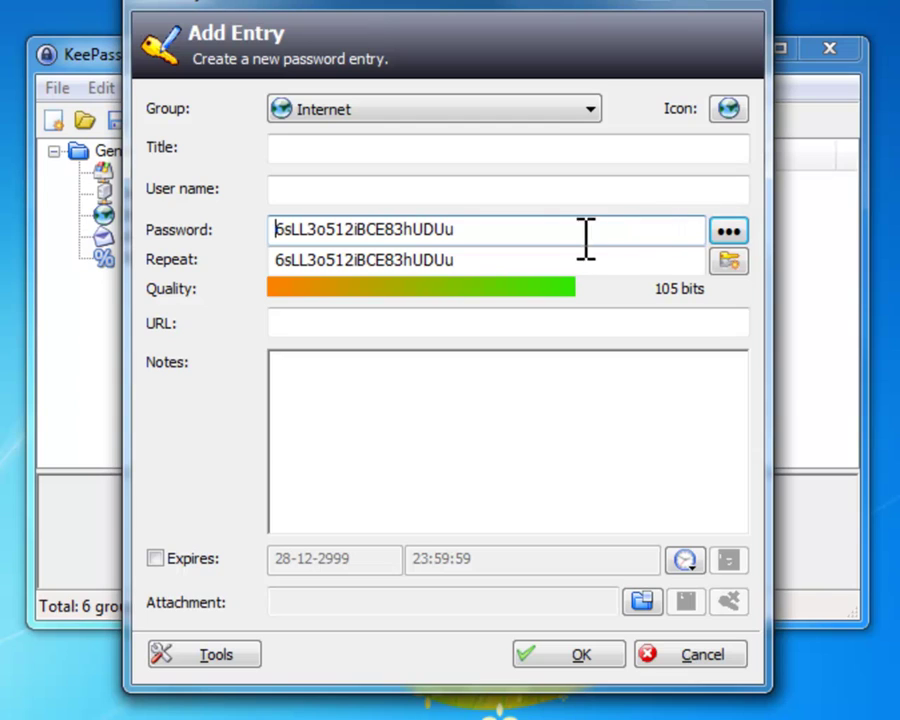
pyautogui.moveTo(585, 238); pyautogui.dragTo(165, 235)
pyautogui.press('Delete')
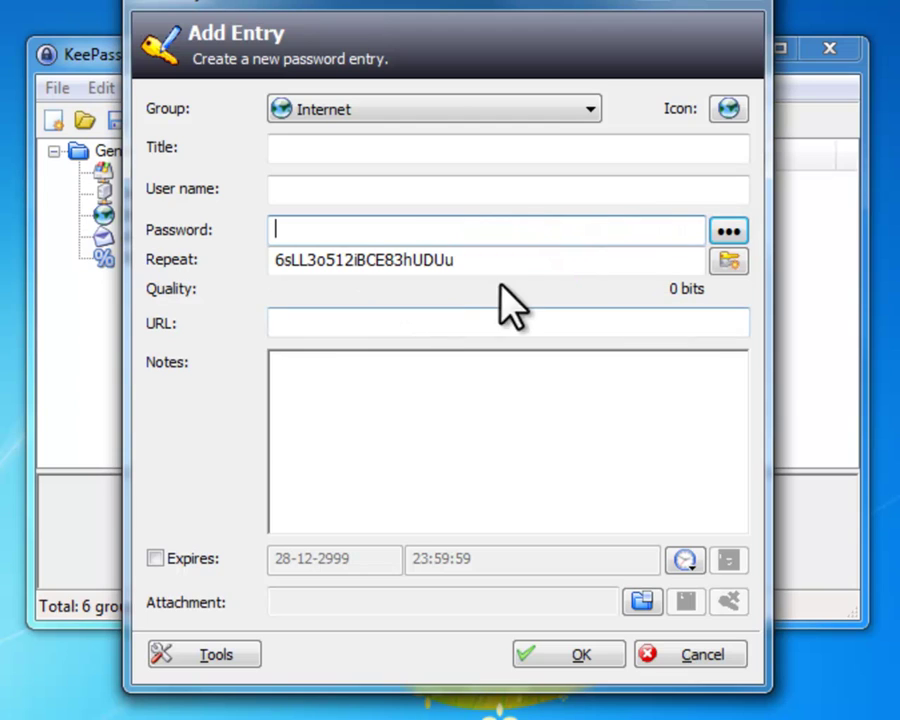
pyautogui.moveTo(497, 266); pyautogui.dragTo(221, 287)
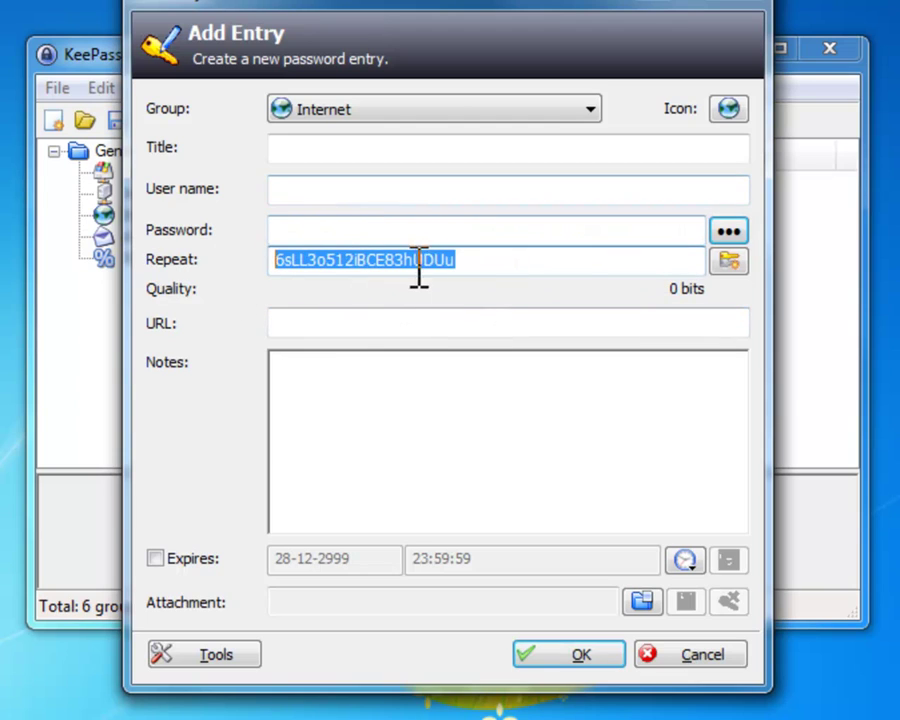
pyautogui.moveTo(472, 258); pyautogui.dragTo(227, 263)
pyautogui.press('Delete')
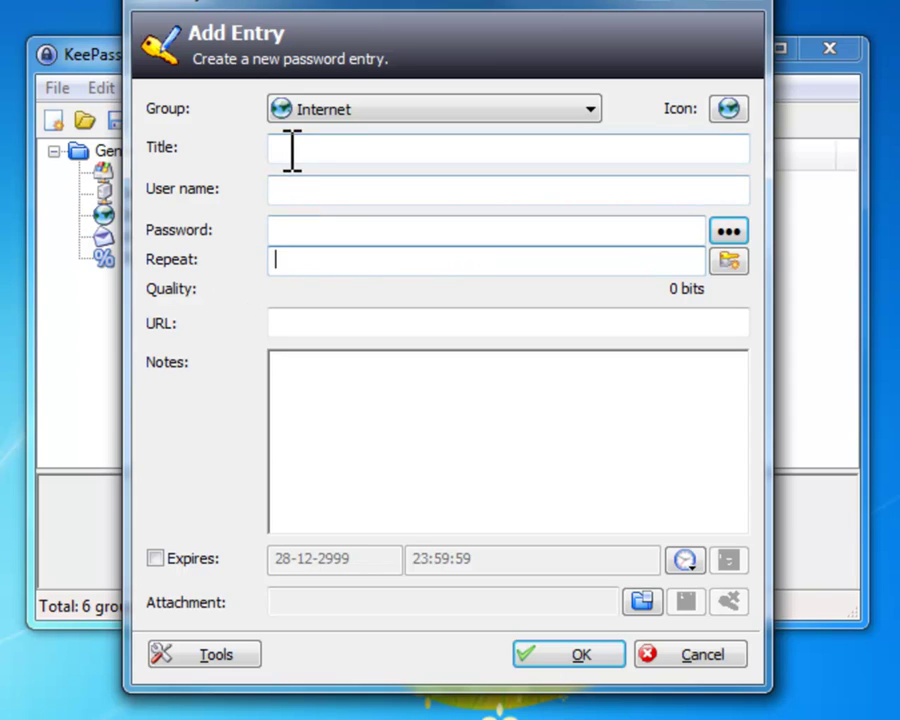
# Enter title 'keepass', a user name and a short password, then save the entry without expiry
pyautogui.click(287, 148)
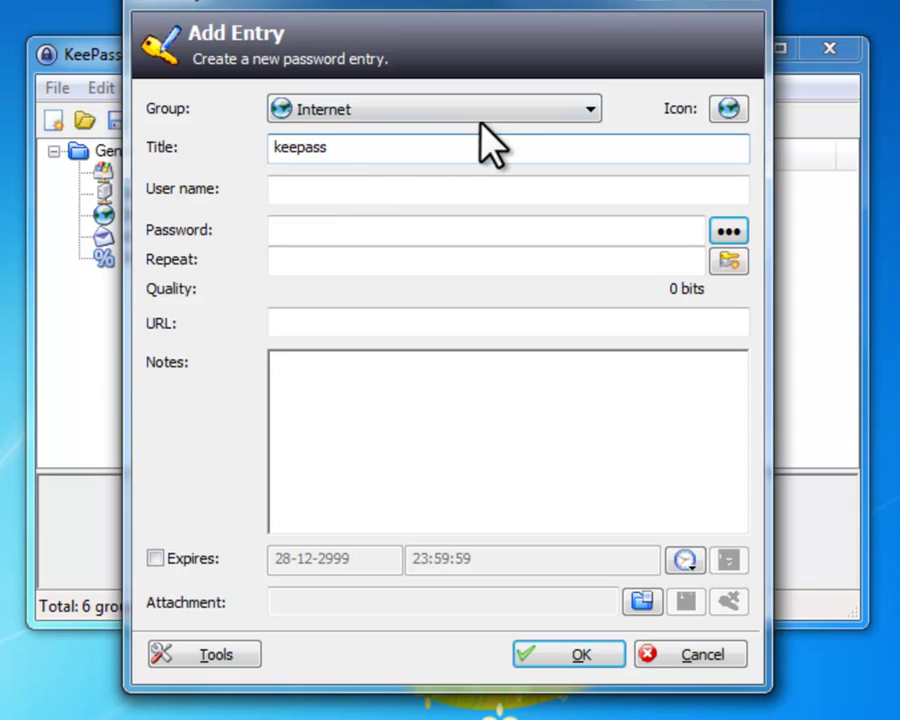
pyautogui.click(412, 192)
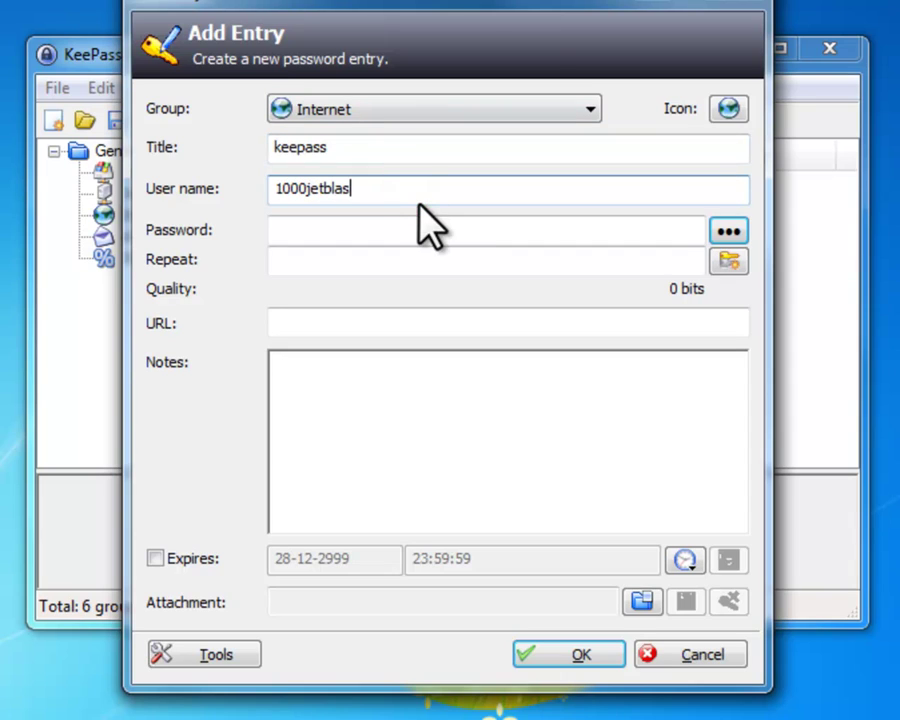
pyautogui.click(384, 231)
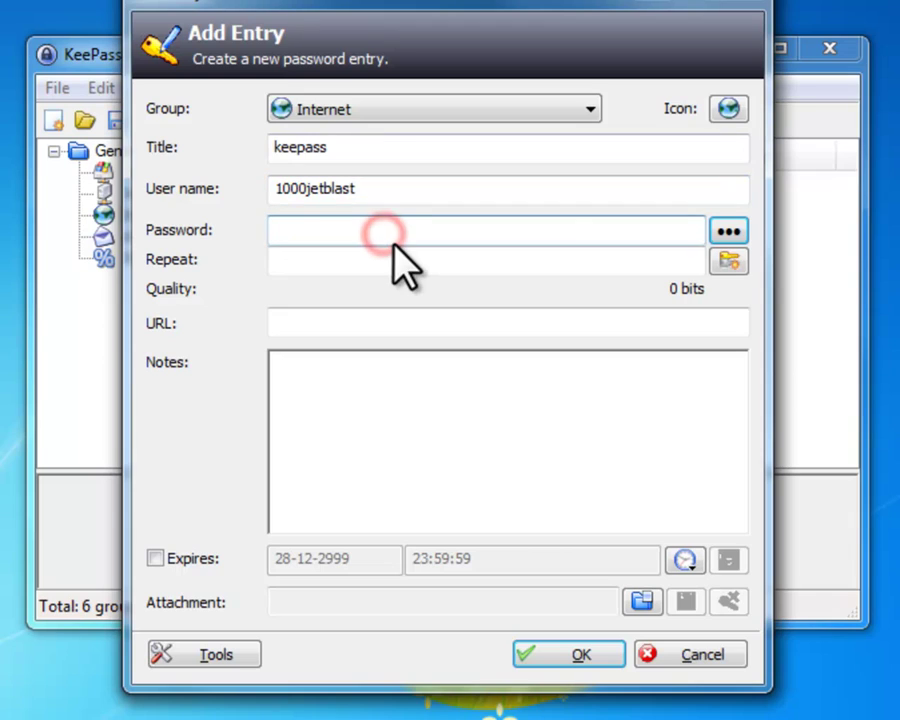
pyautogui.write('123321')
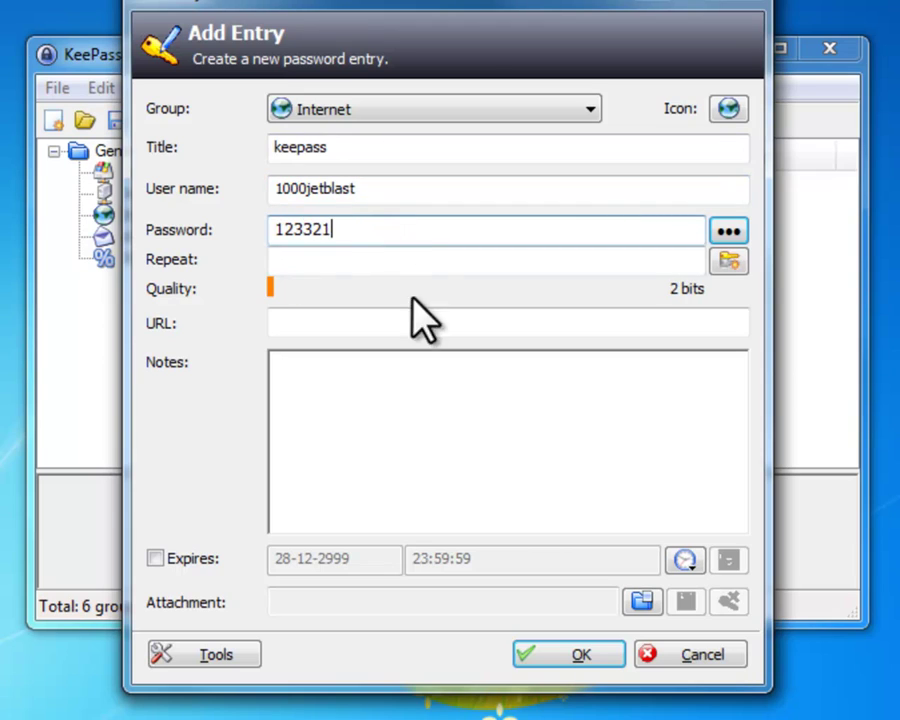
pyautogui.click(406, 259)
pyautogui.write('123321')
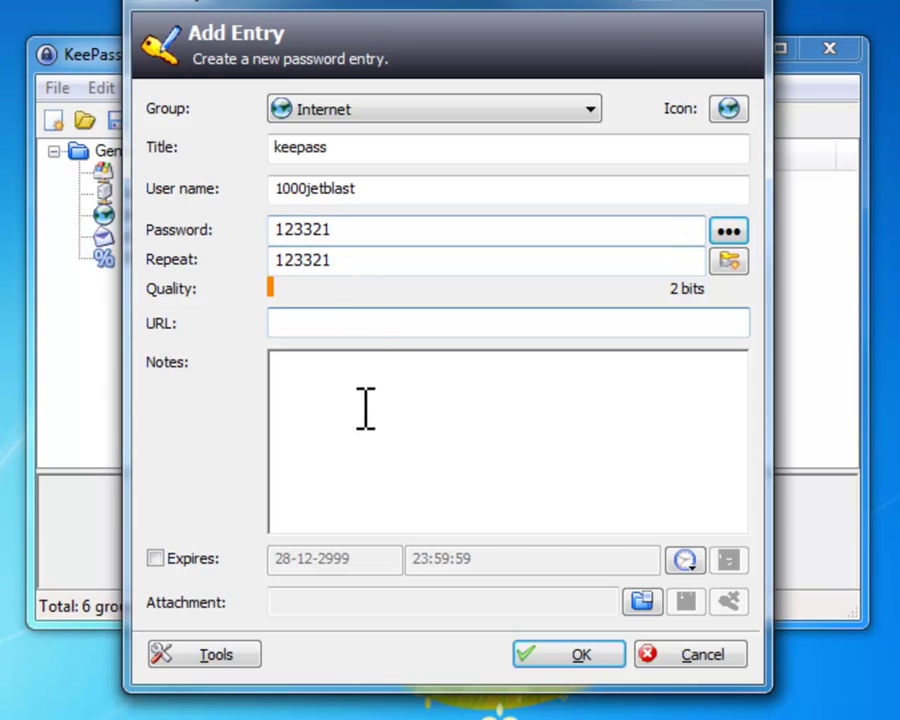
pyautogui.click(337, 372)
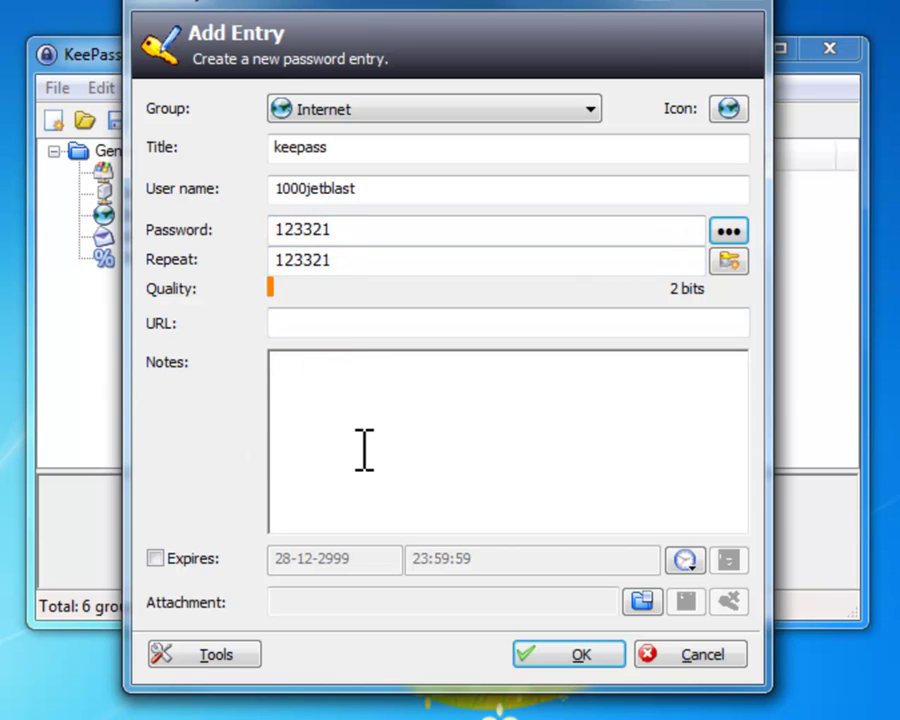
pyautogui.click(155, 558)
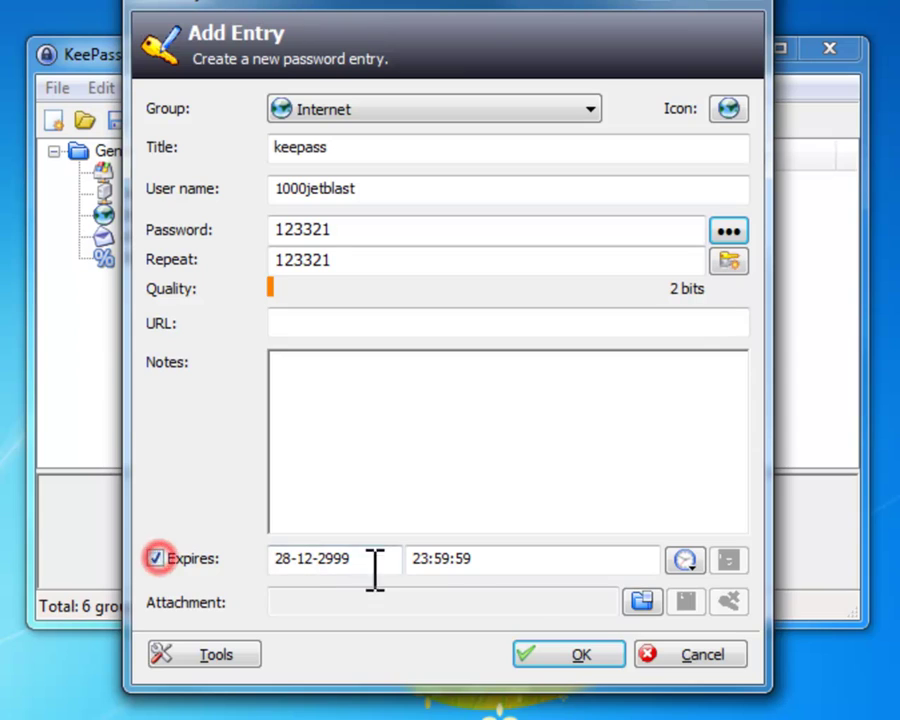
pyautogui.click(155, 558)
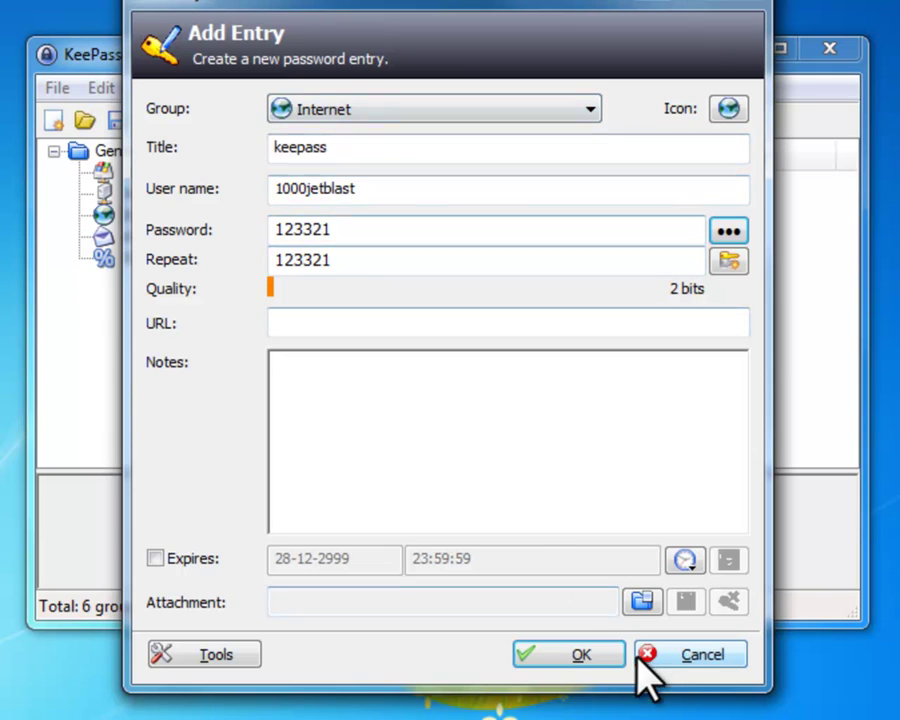
pyautogui.click(578, 650)
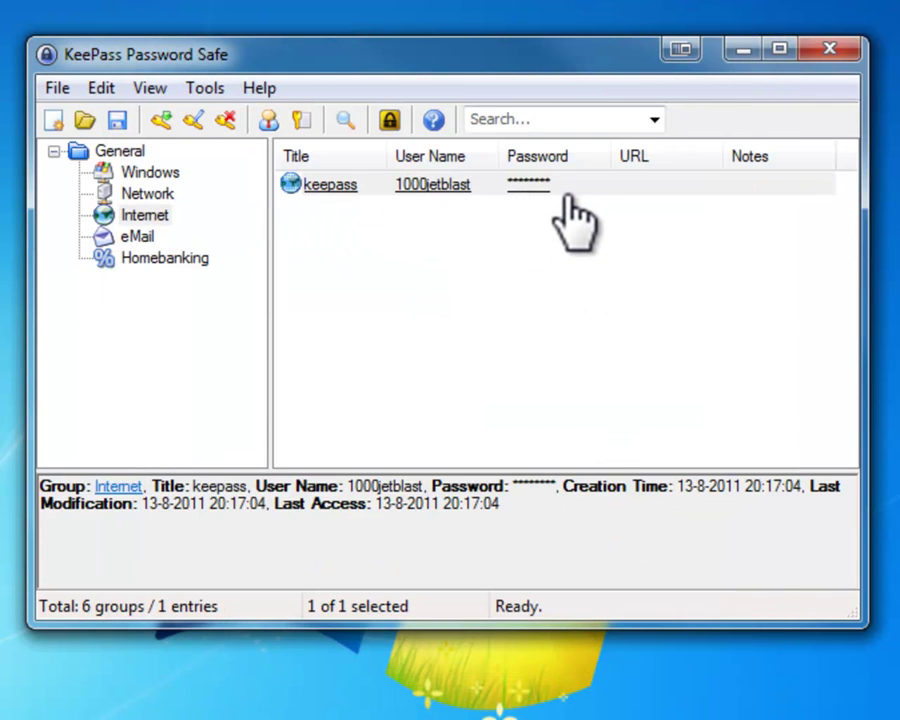
# Start another entry from the keepass context menu, then discard it unsaved
pyautogui.rightClick(416, 185)
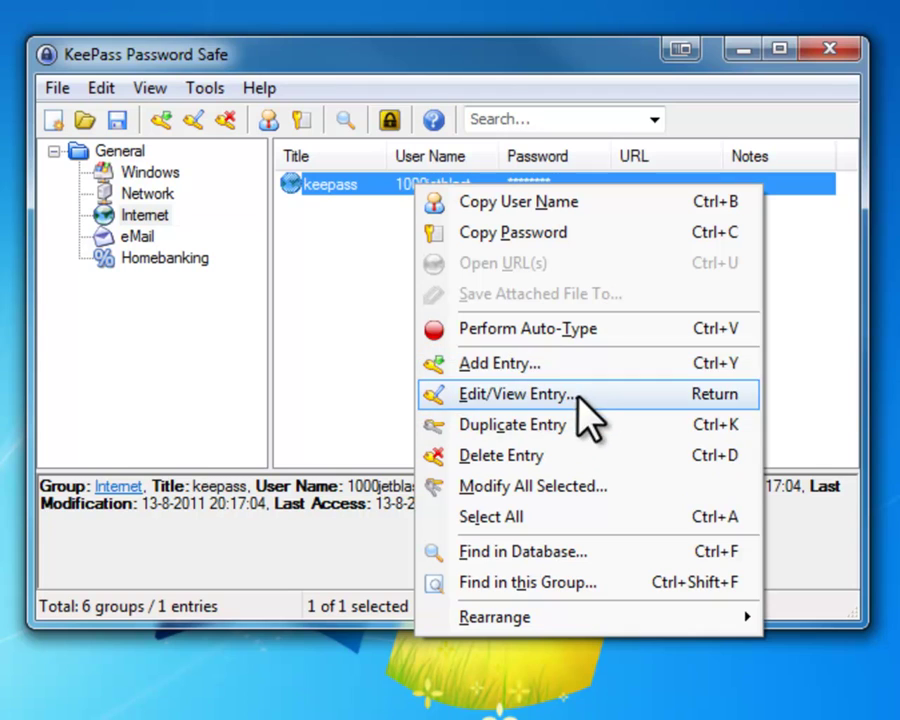
pyautogui.click(500, 366)
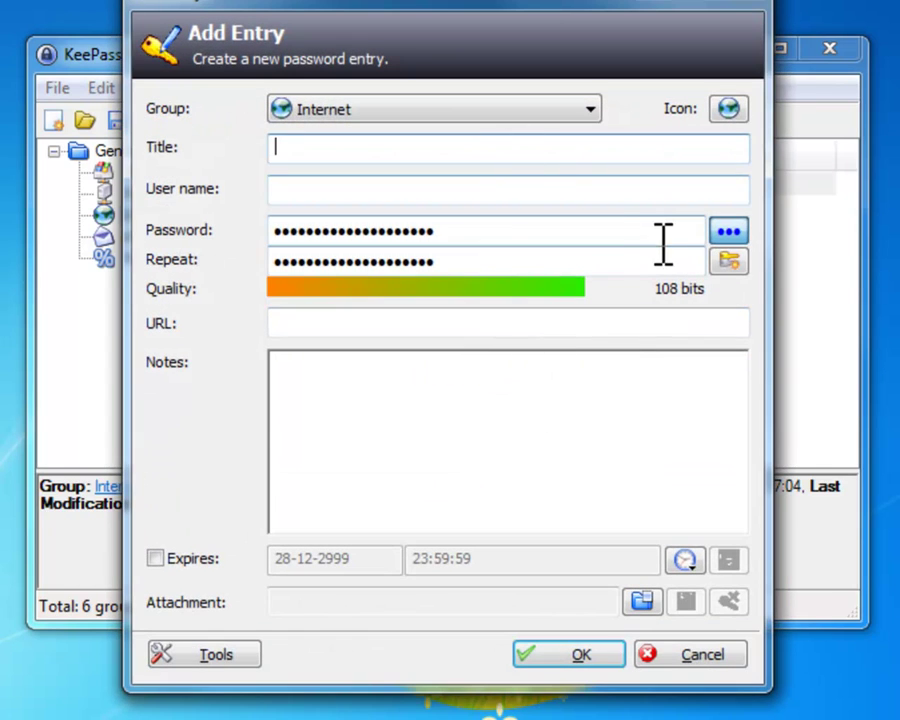
pyautogui.click(728, 233)
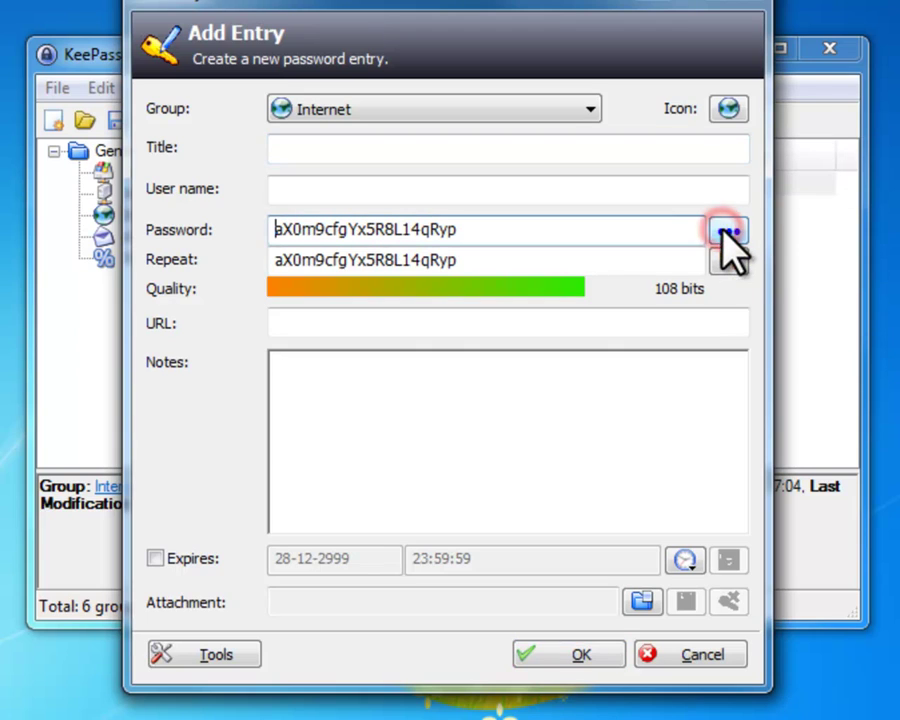
pyautogui.click(732, 8)
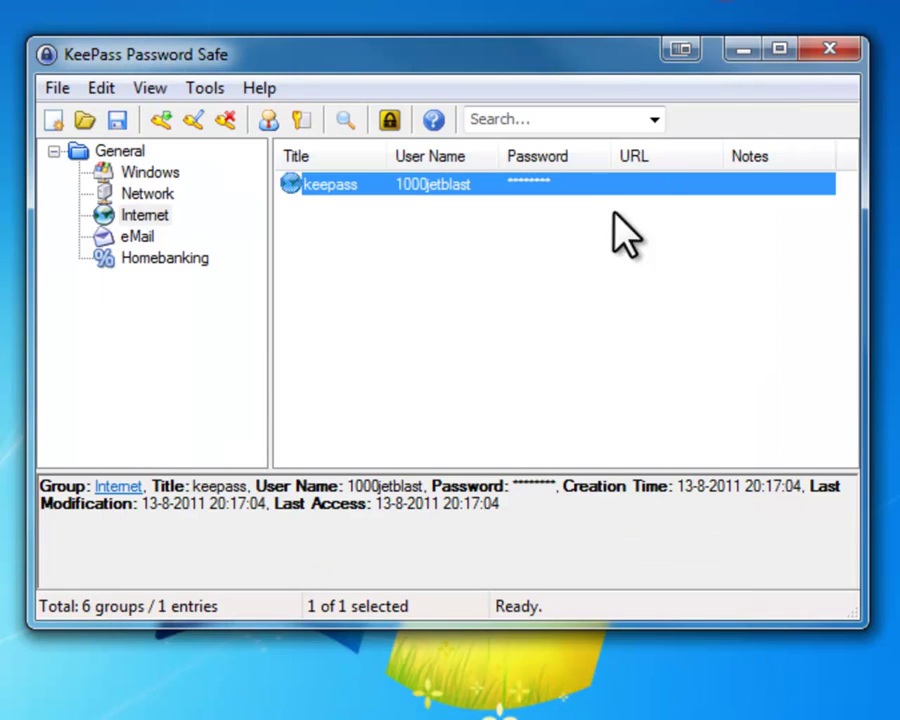
# Open the keepass entry, reveal then re-mask its stored password, and close it unchanged
pyautogui.rightClick(459, 180)
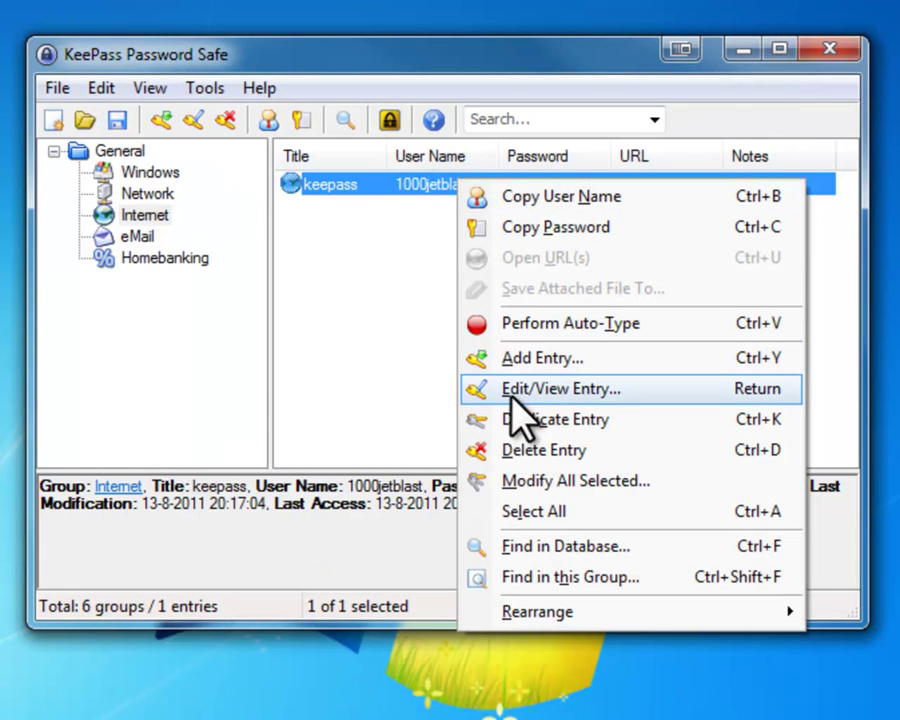
pyautogui.click(574, 393)
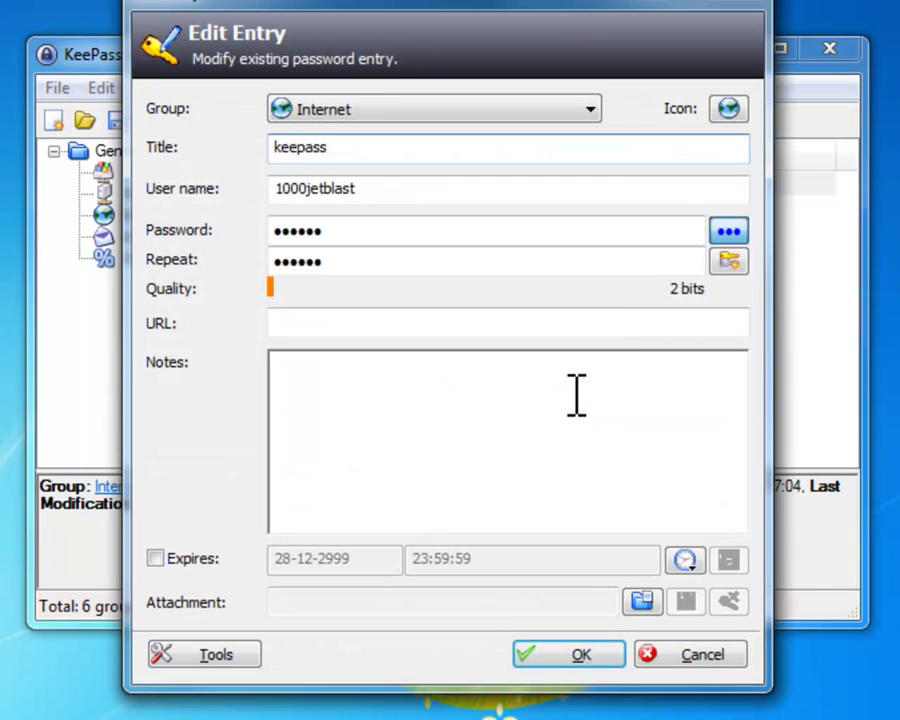
pyautogui.click(731, 236)
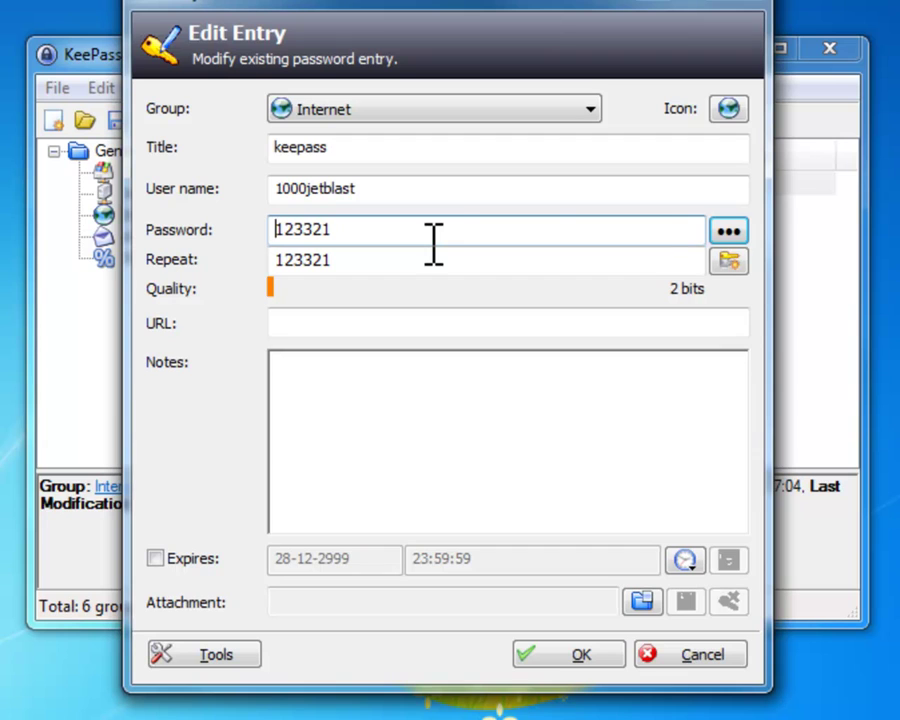
pyautogui.click(729, 231)
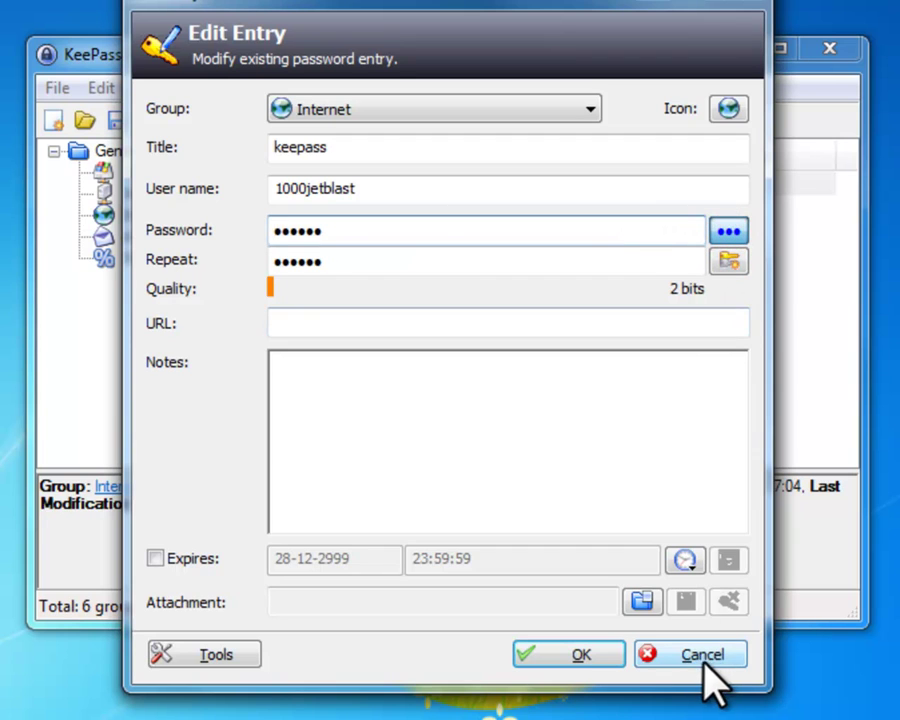
pyautogui.click(590, 658)
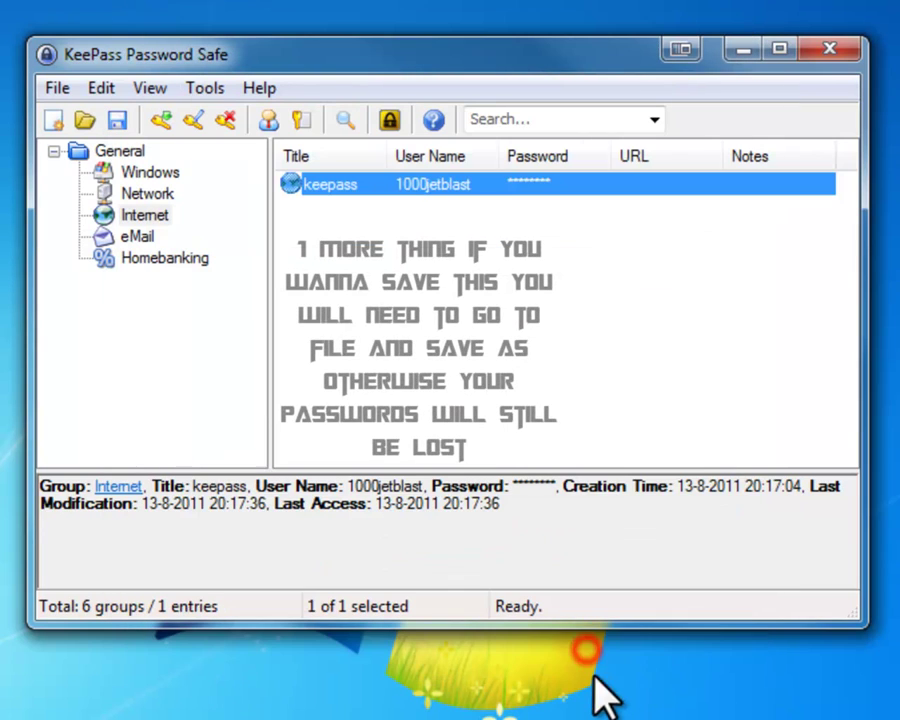
pyautogui.rightClick(462, 187)
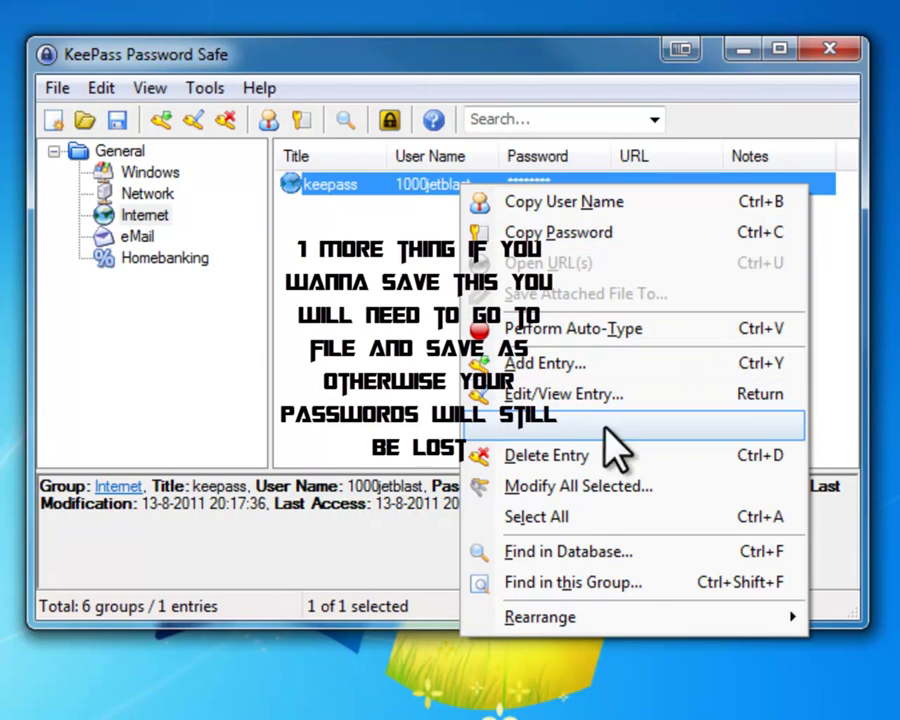
pyautogui.click(416, 358)
# Open the Password Generator from Tools, keeping the (Custom) profile
pyautogui.click(205, 89)
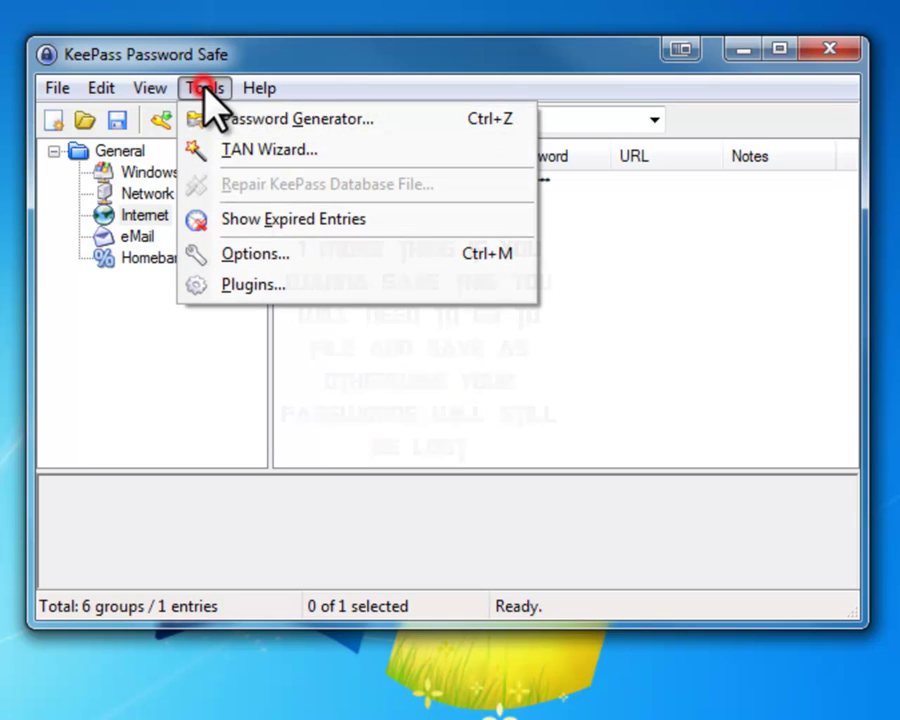
pyautogui.click(288, 120)
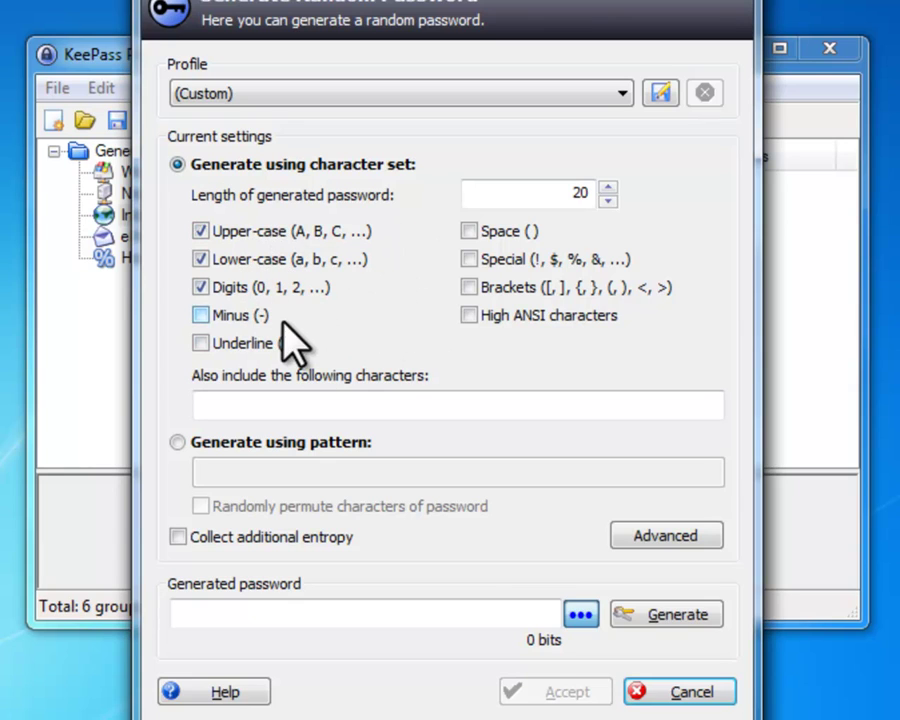
pyautogui.click(542, 93)
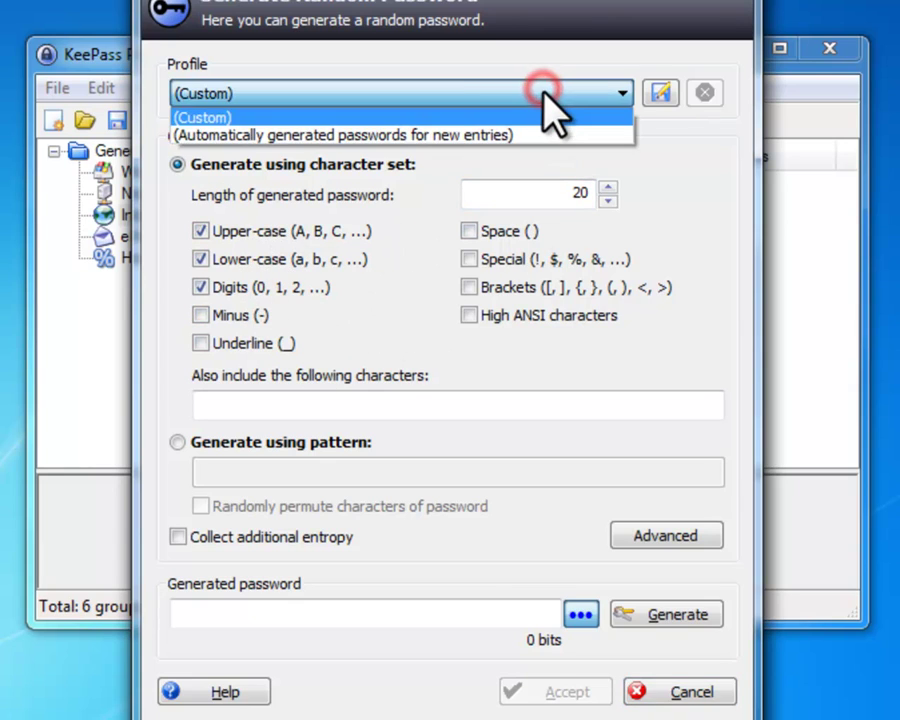
pyautogui.click(446, 90)
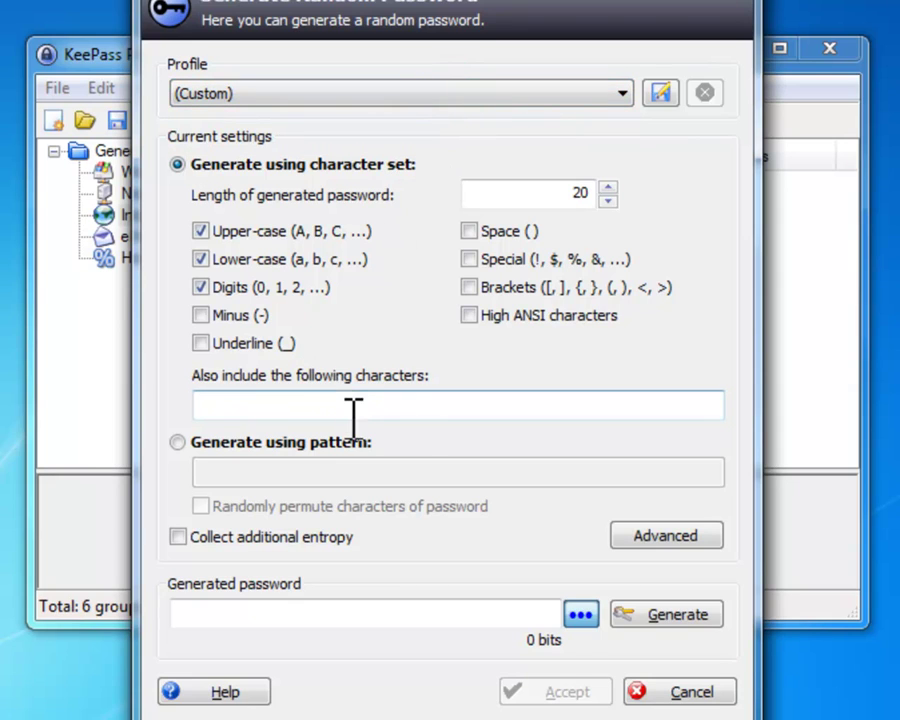
# Enable minus, space, special, bracket, high ANSI and underline characters plus extra entropy, then generate
pyautogui.click(201, 315)
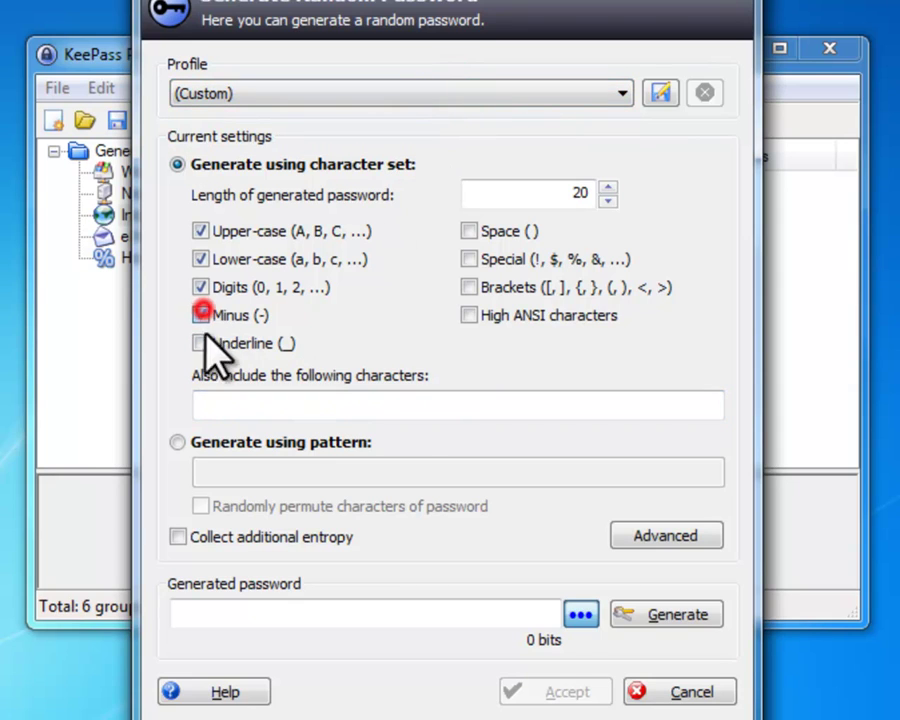
pyautogui.click(178, 537)
pyautogui.click(178, 443)
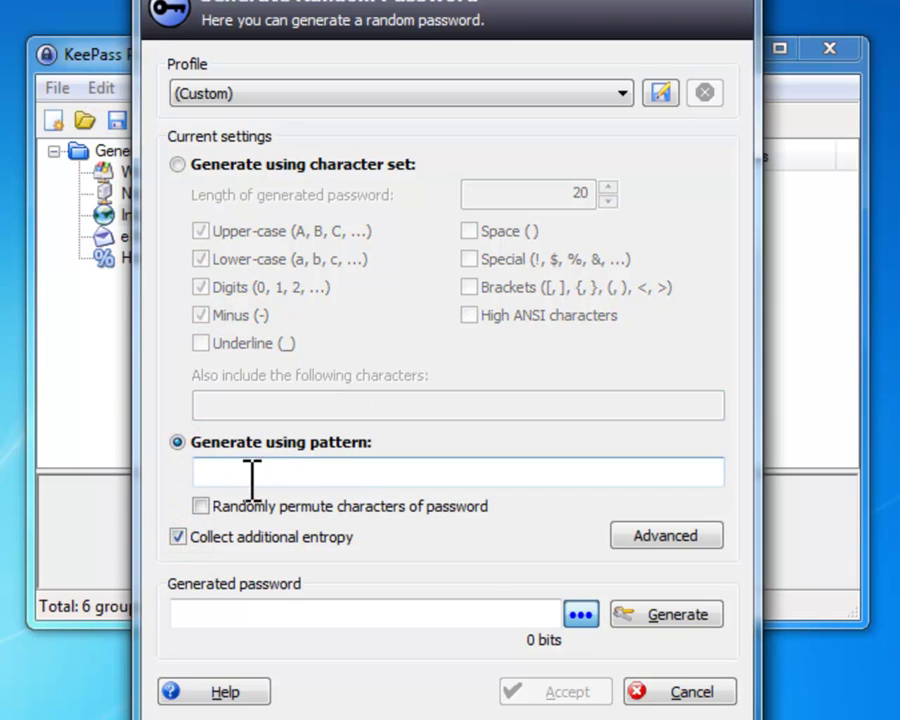
pyautogui.click(178, 164)
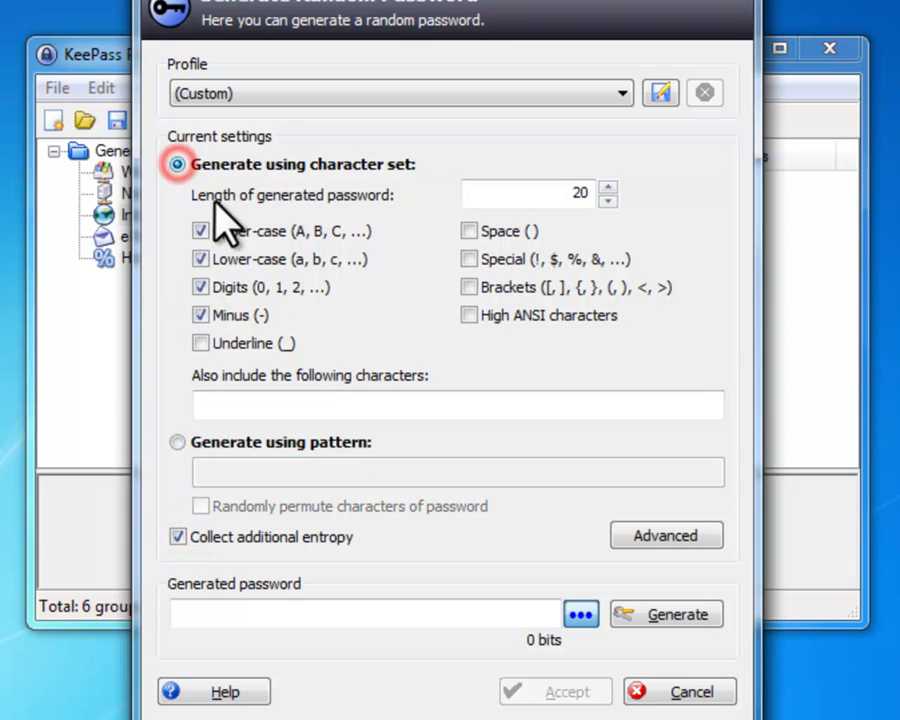
pyautogui.click(470, 231)
pyautogui.click(469, 259)
pyautogui.click(469, 287)
pyautogui.click(469, 315)
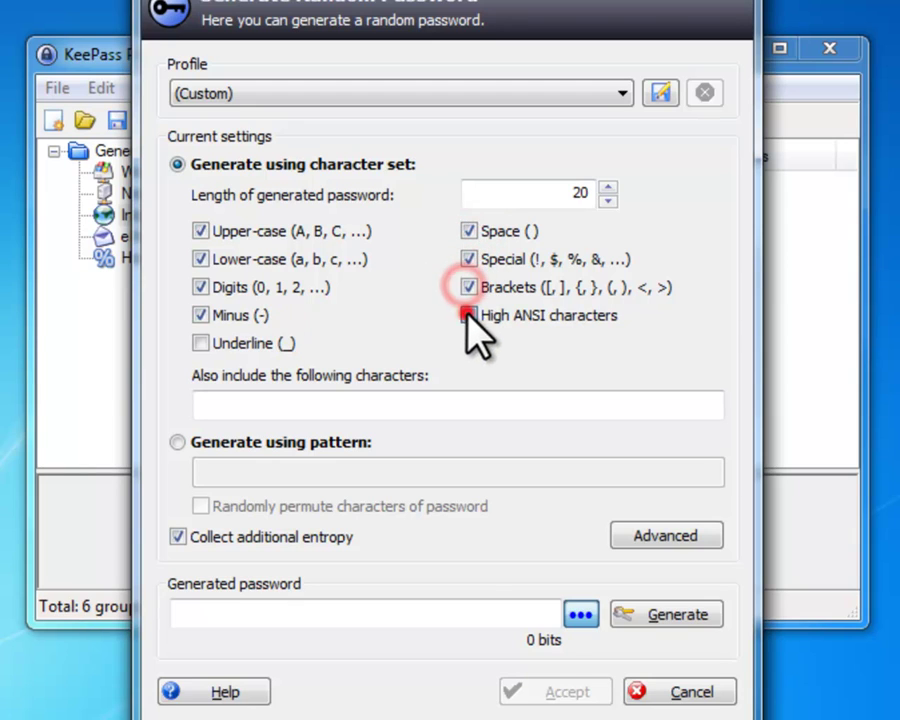
pyautogui.click(201, 343)
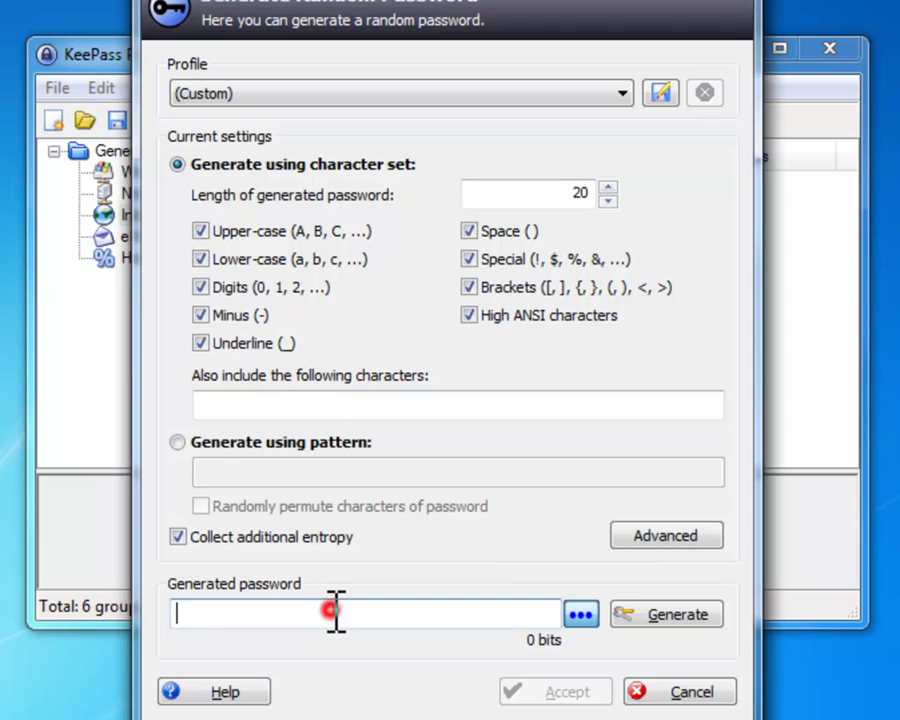
pyautogui.click(641, 618)
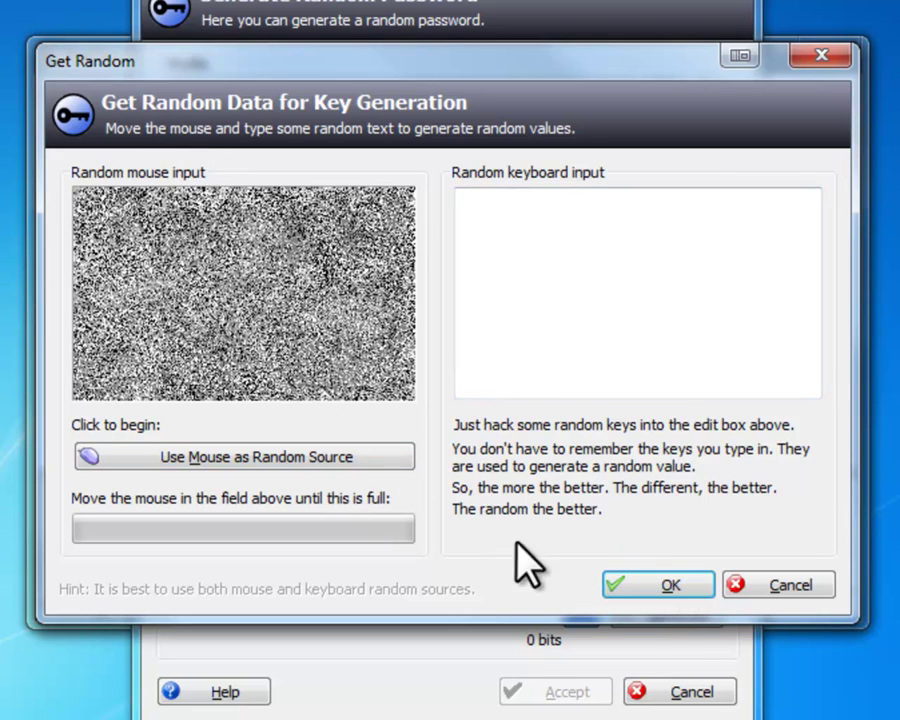
# Use the mouse as random source, moving it until the entropy bar is full
pyautogui.click(332, 464)
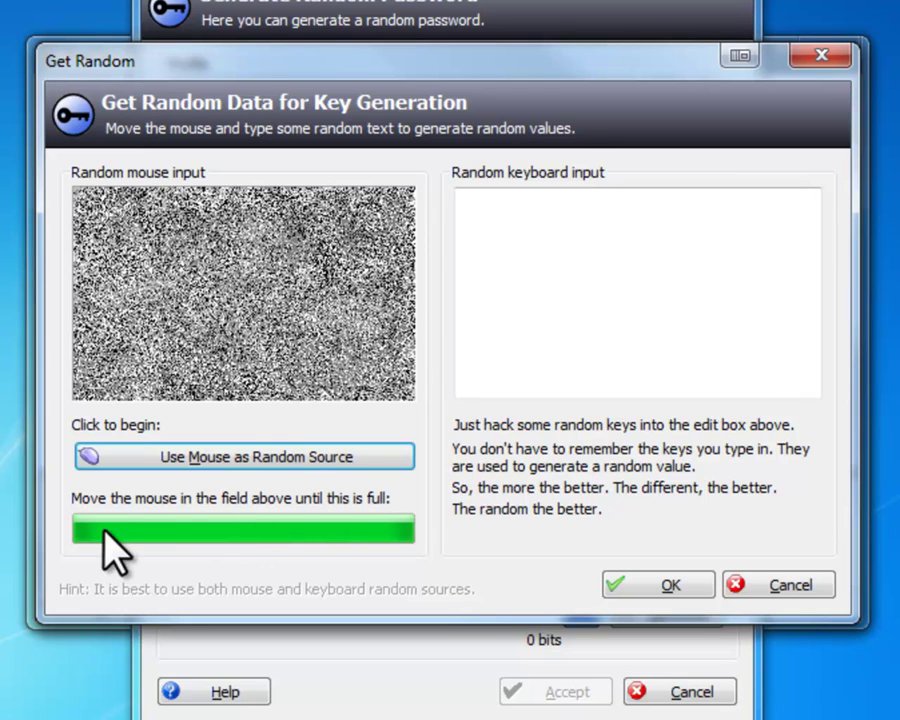
# Accept the random data, then reveal and select the 20-character, 149-bit generated password
pyautogui.click(617, 587)
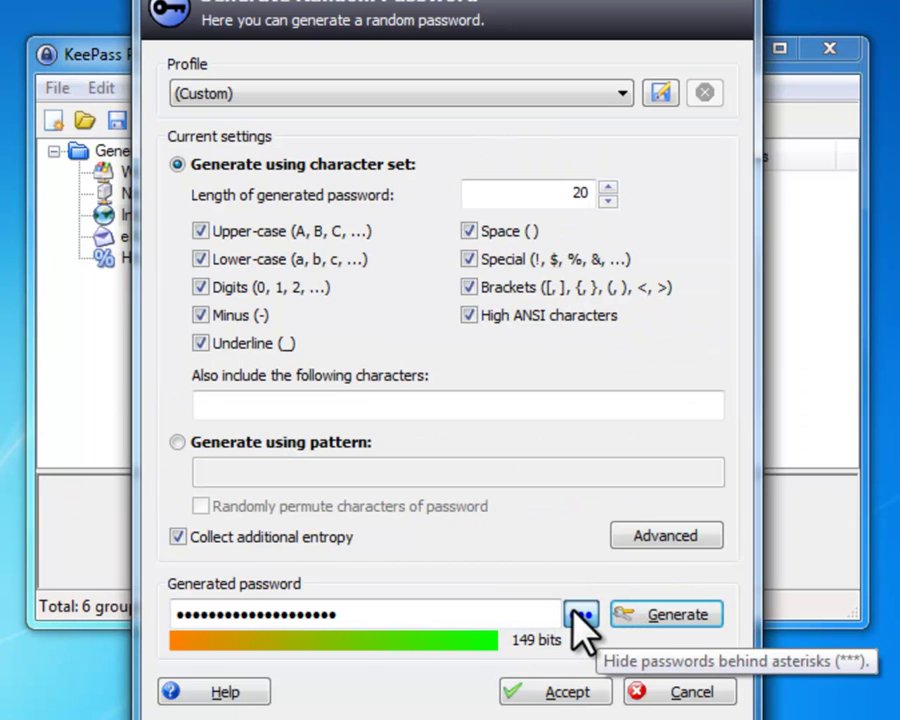
pyautogui.click(577, 614)
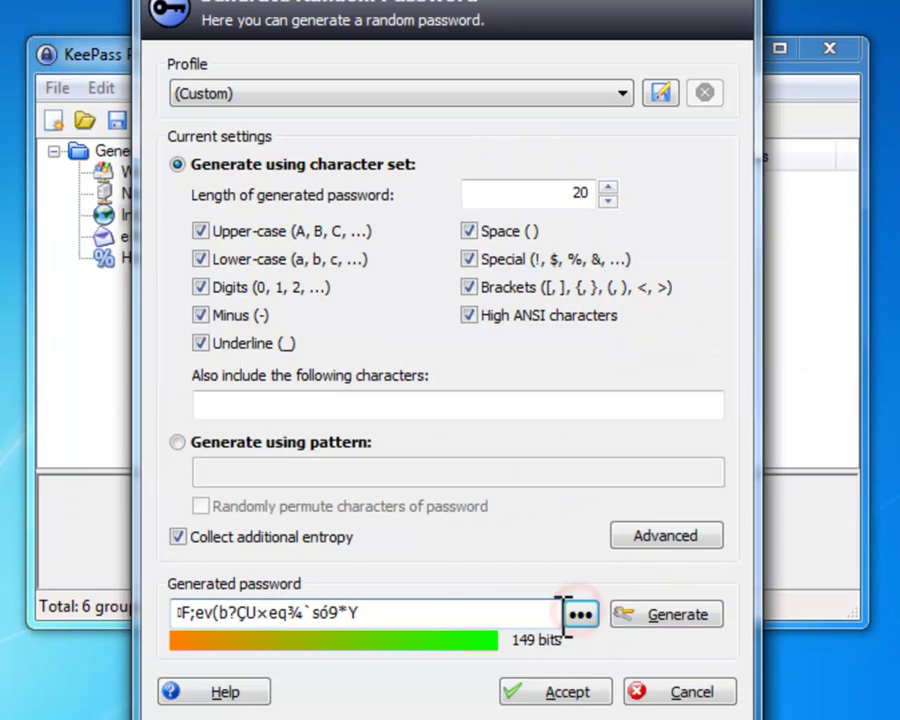
pyautogui.doubleClick(425, 612)
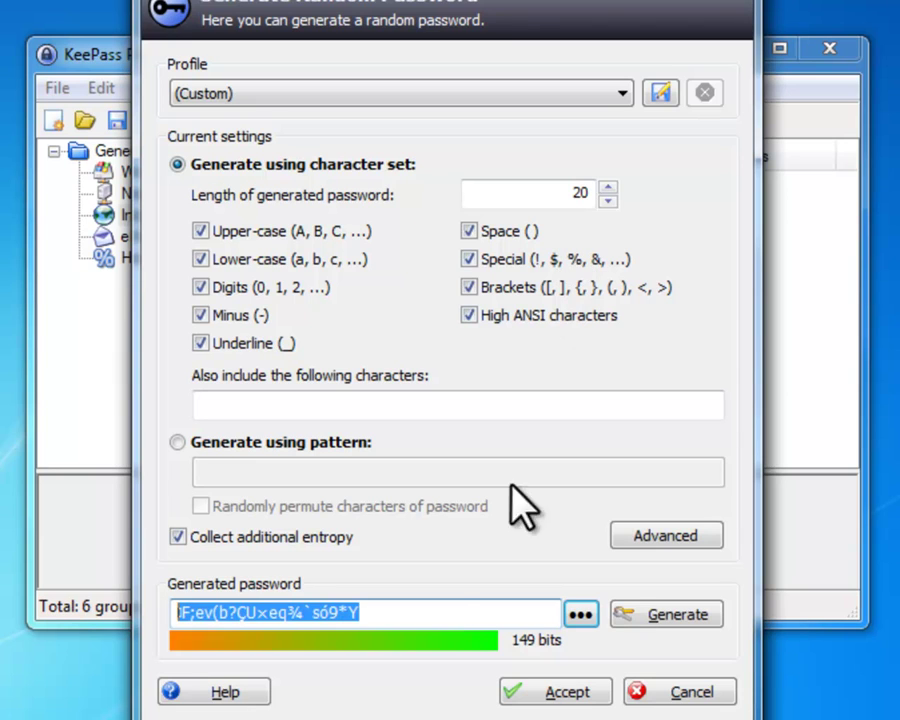
# Cancel the Generate Random Password dialog, discarding the generated password
pyautogui.click(642, 694)
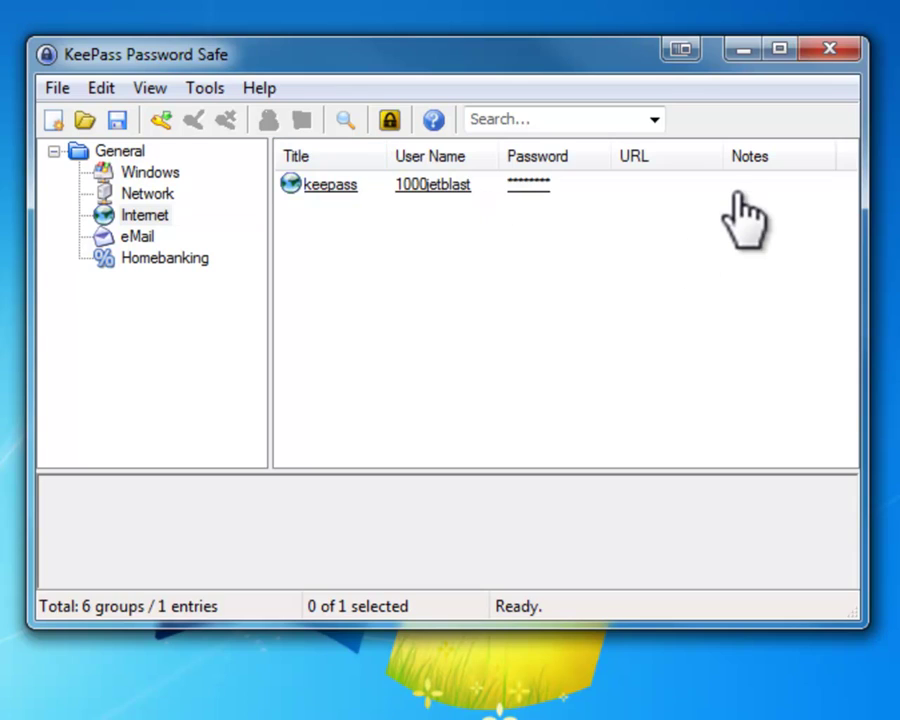